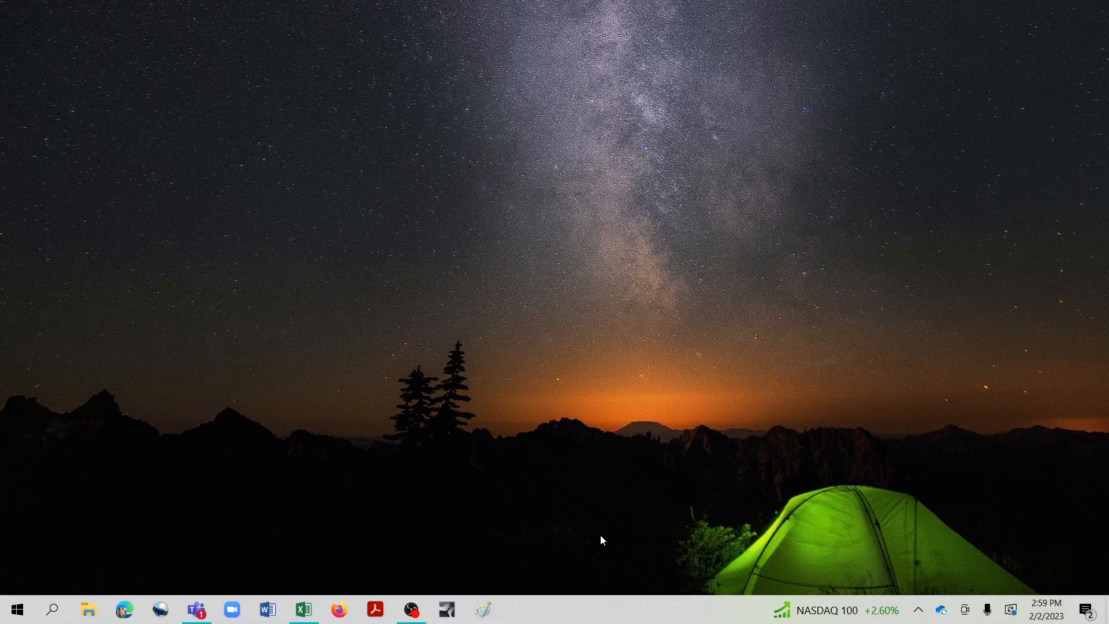
- Switch to the Test spreadsheet workbook in Excel and examine the Client Data, Type of Interaction and Services Received sections with their 1 entries
click(311, 615)
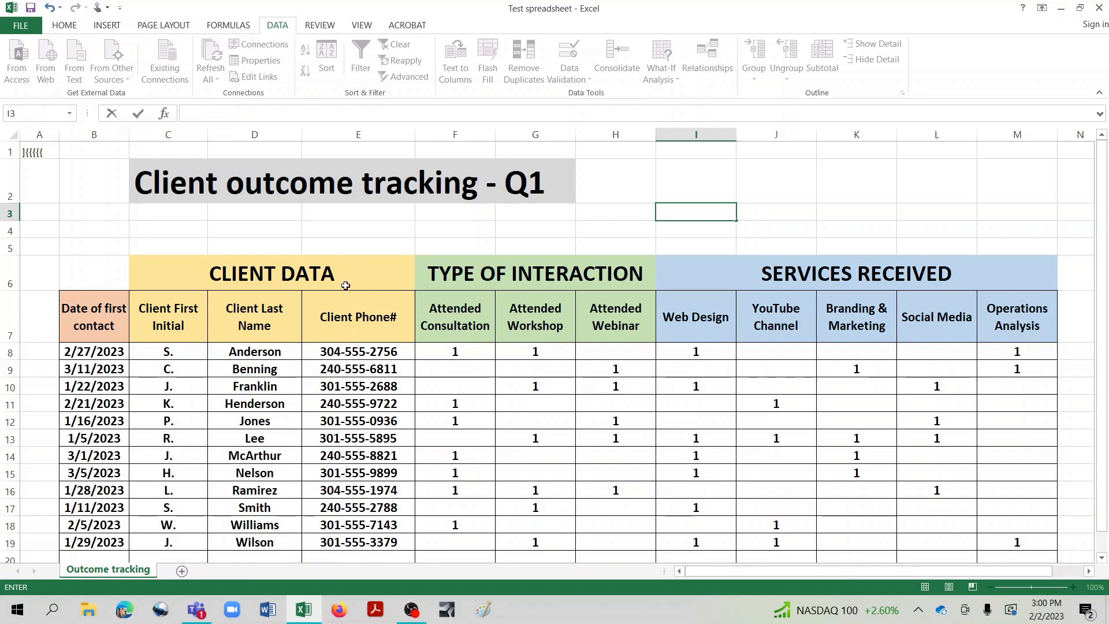
click(315, 269)
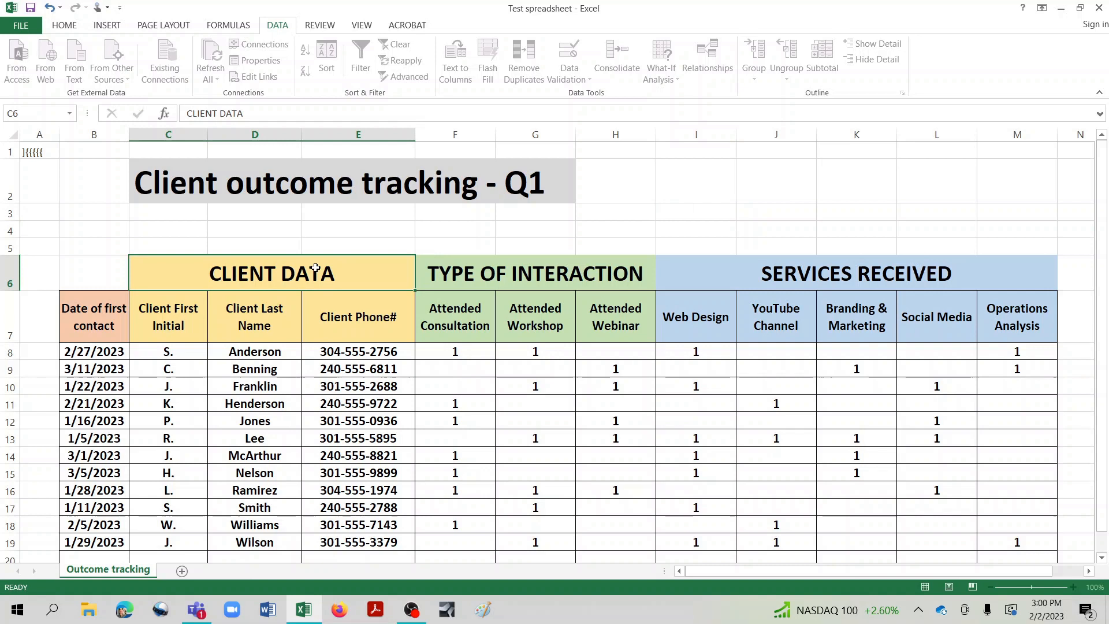
click(506, 274)
click(752, 271)
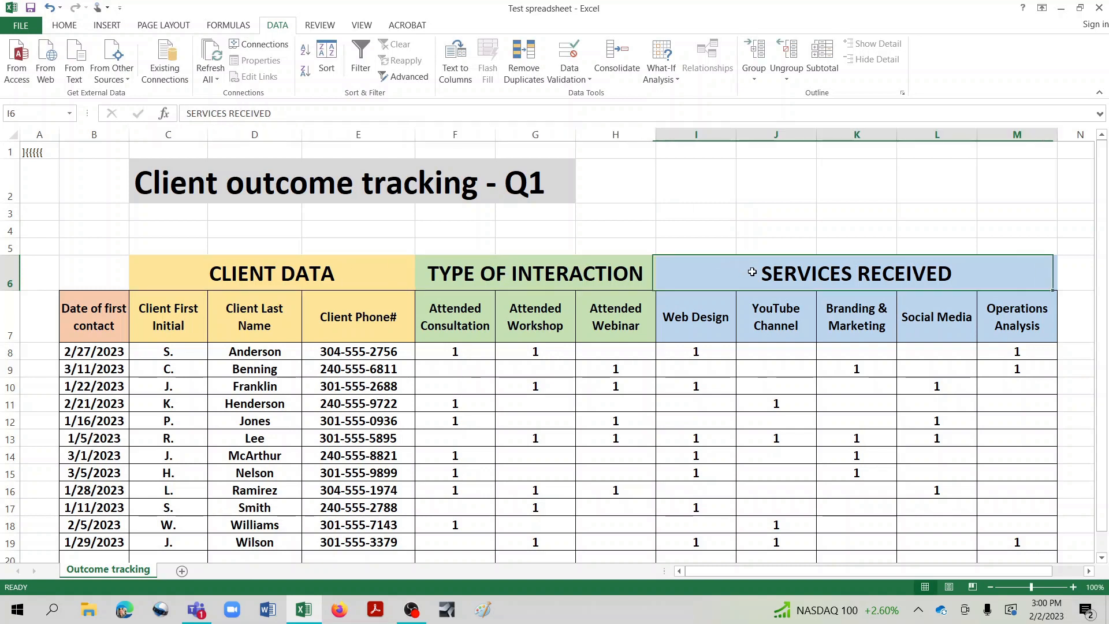
click(401, 276)
click(522, 280)
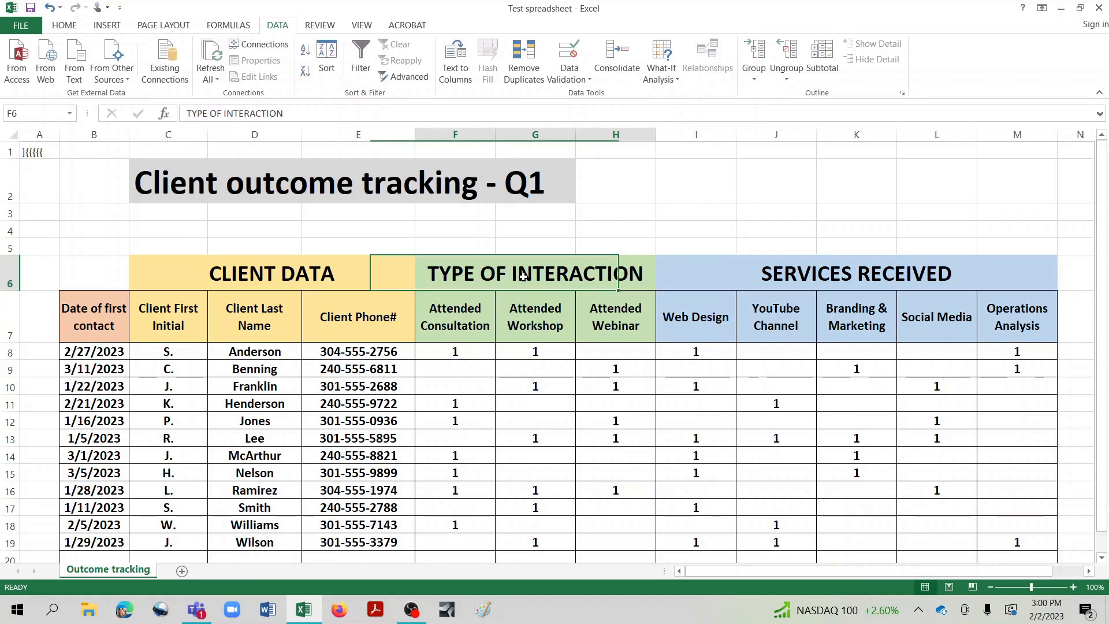
click(726, 267)
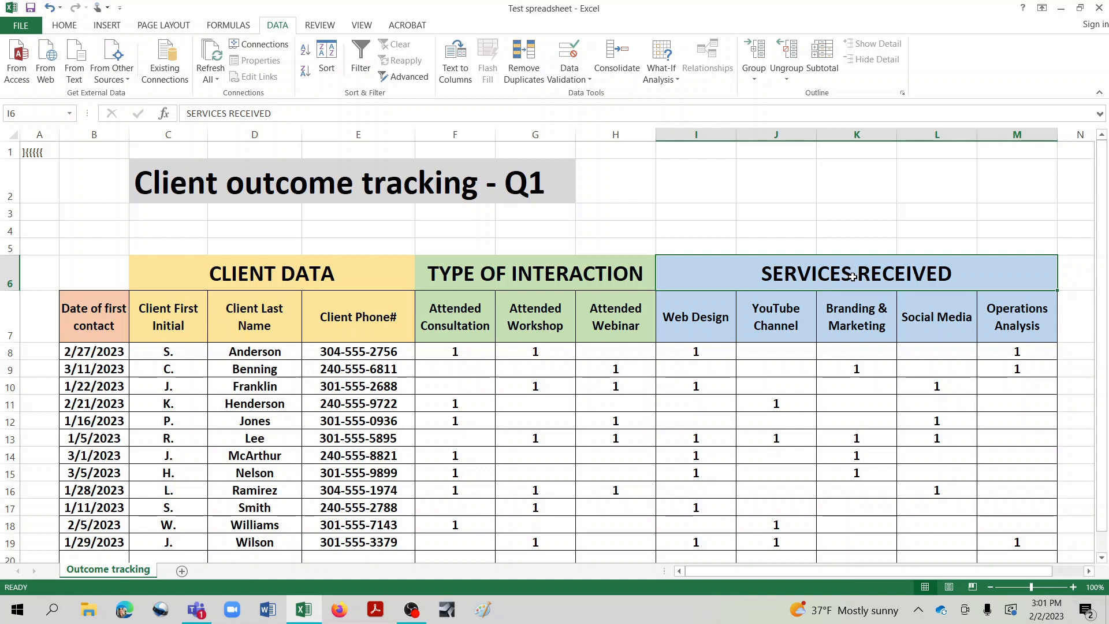
click(345, 286)
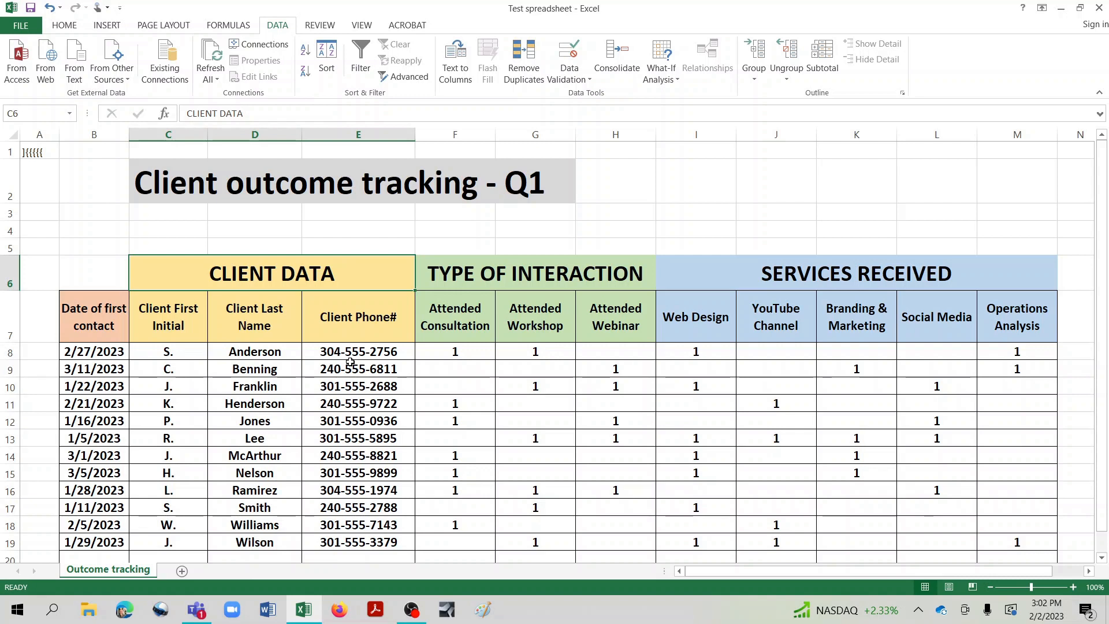
key(Right)
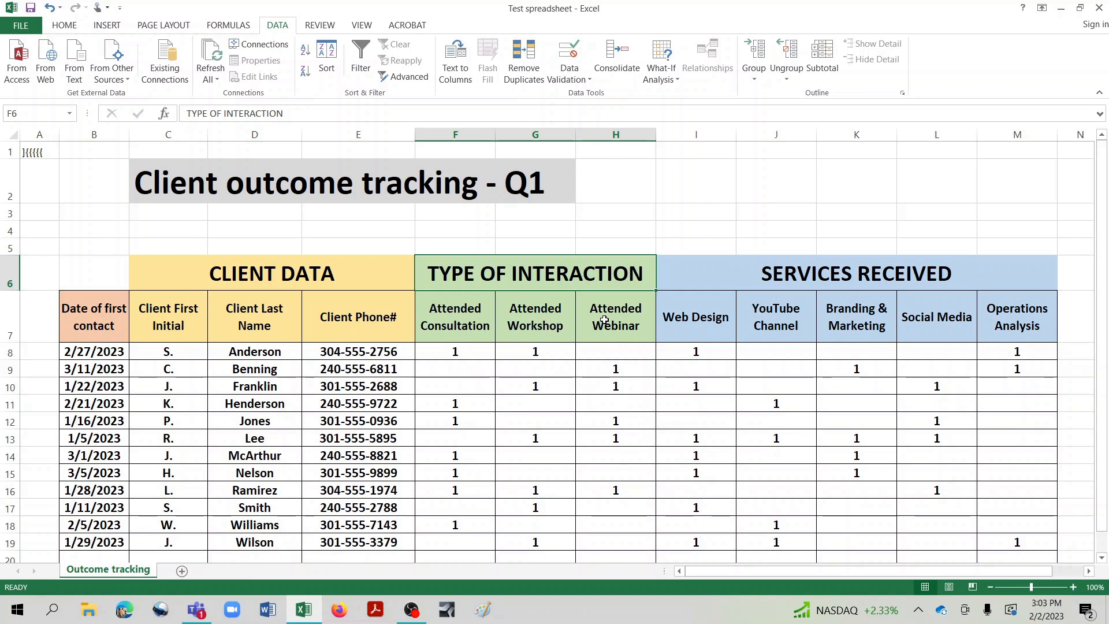
click(660, 298)
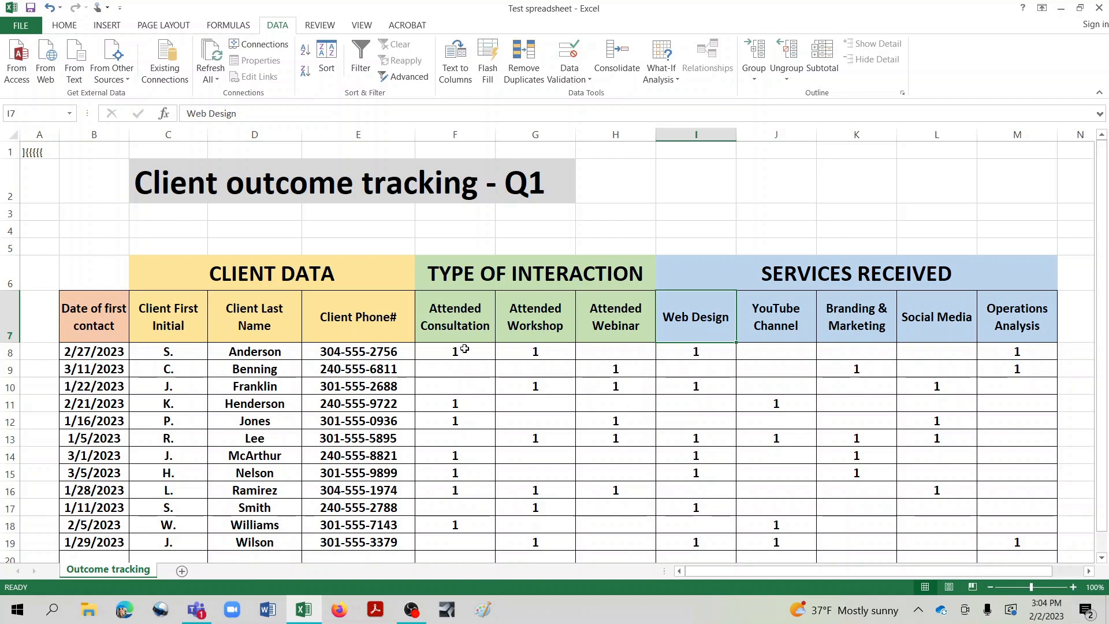
click(539, 441)
click(475, 350)
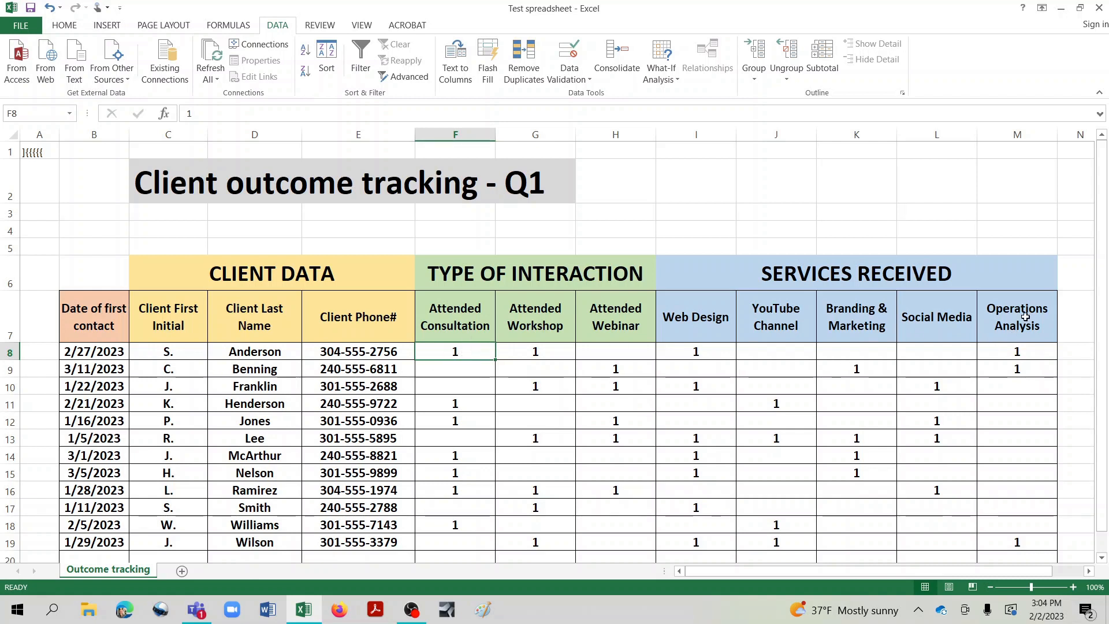
click(1025, 355)
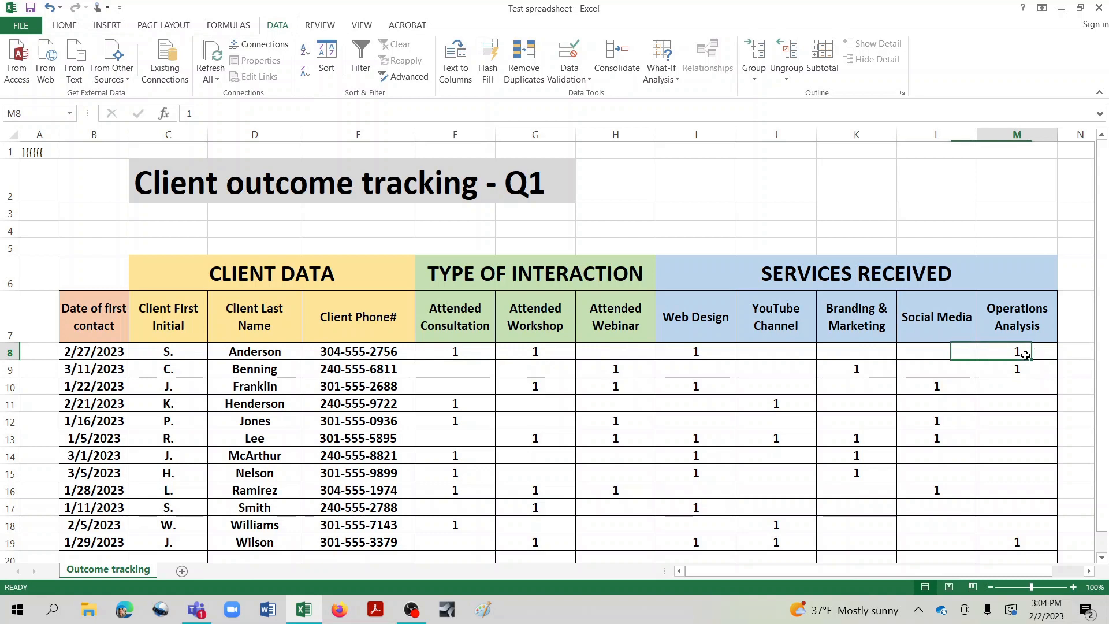
click(696, 352)
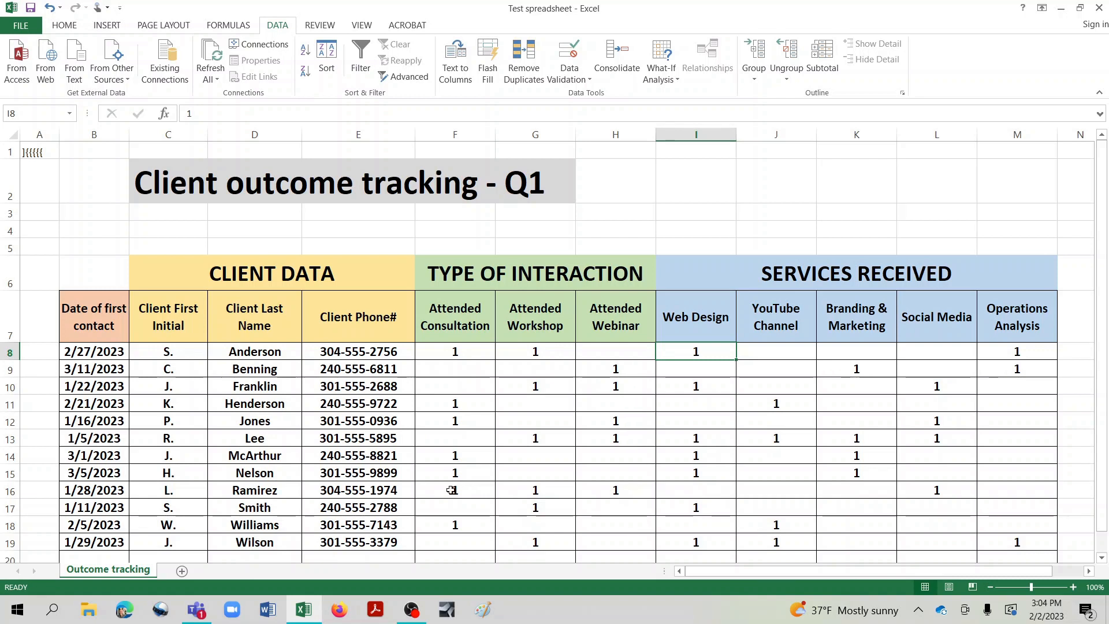
- Turn on filtering for the column headers in row 7 of the client outcome table
click(9, 315)
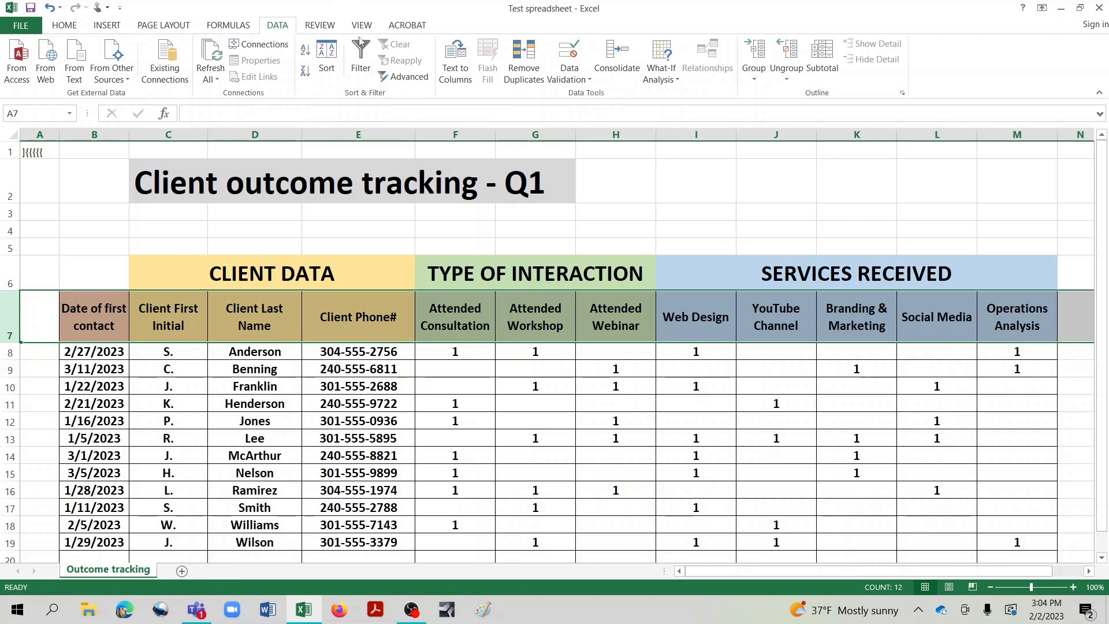
click(361, 58)
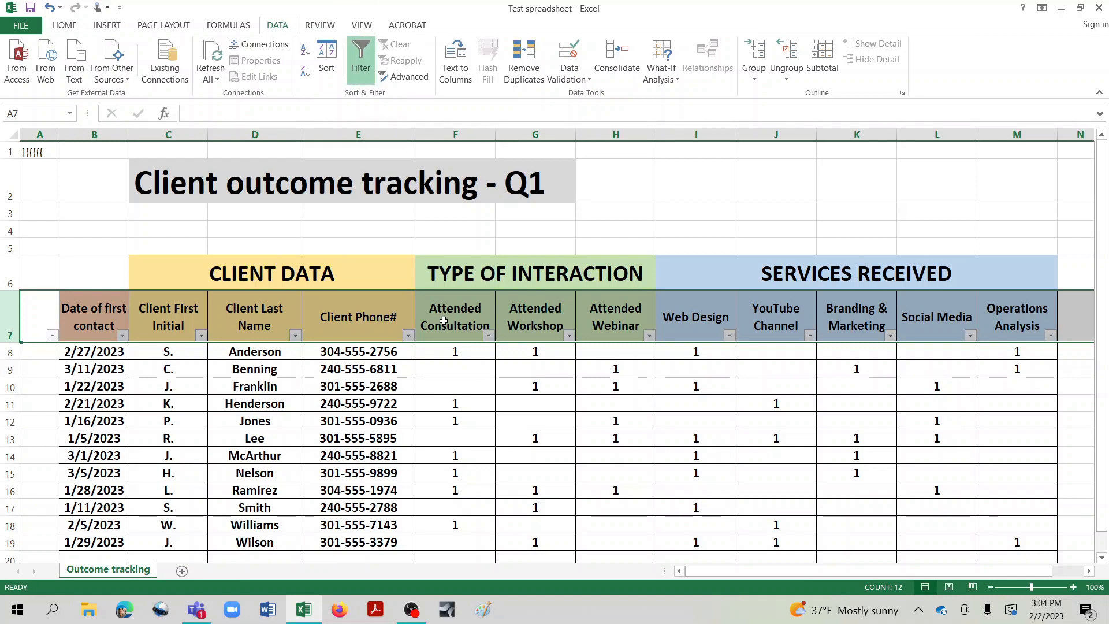
click(467, 386)
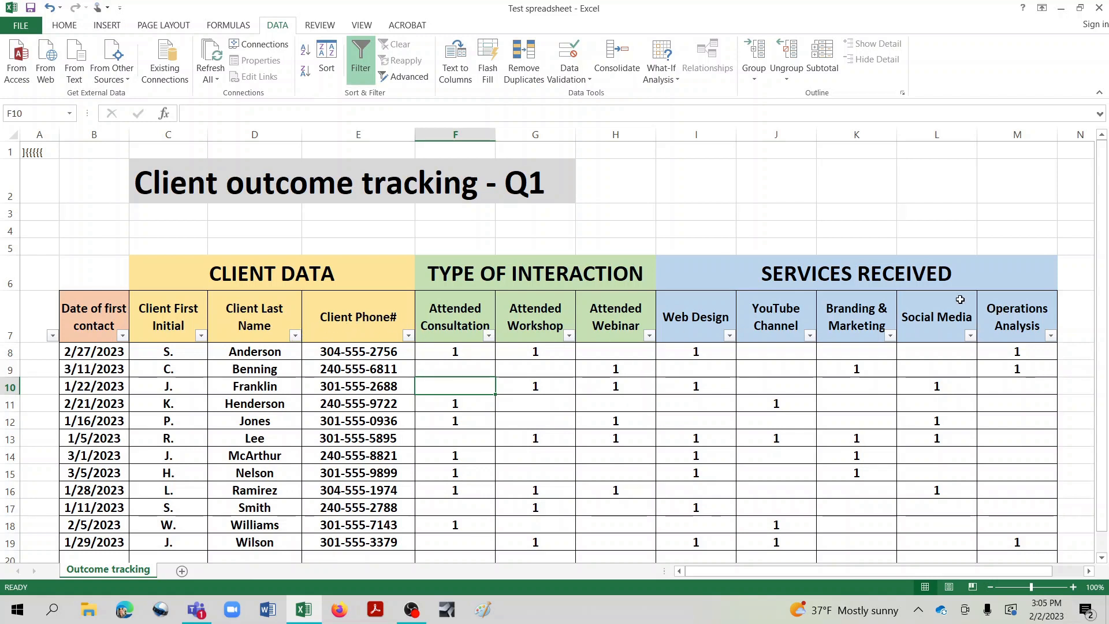
- Filter the Attended Consultation column to show only the rows with the value 1
click(489, 336)
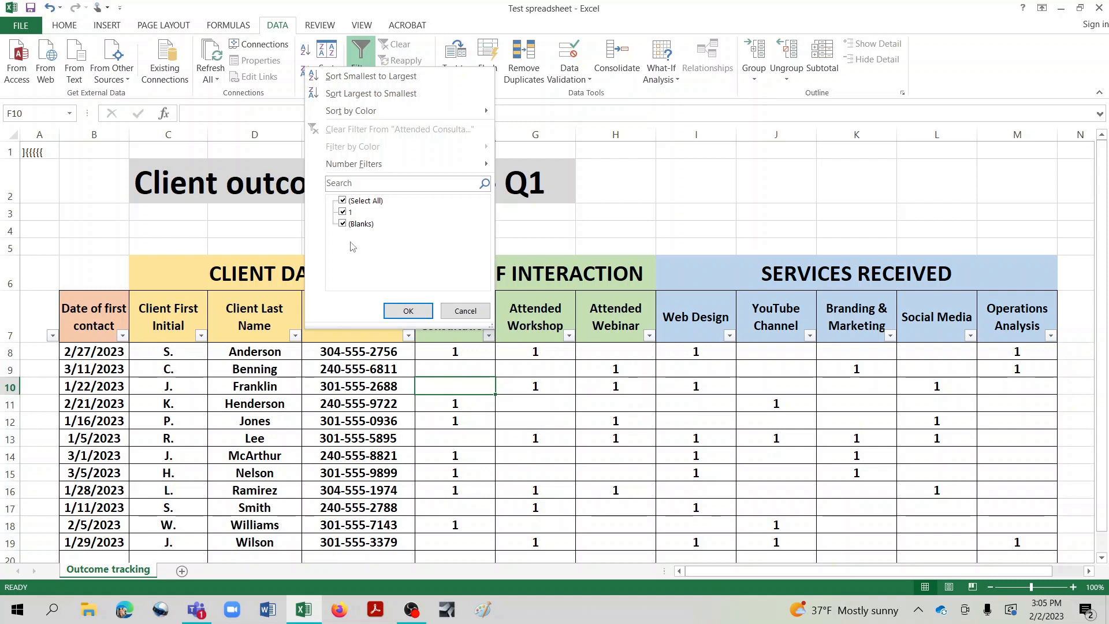
click(343, 201)
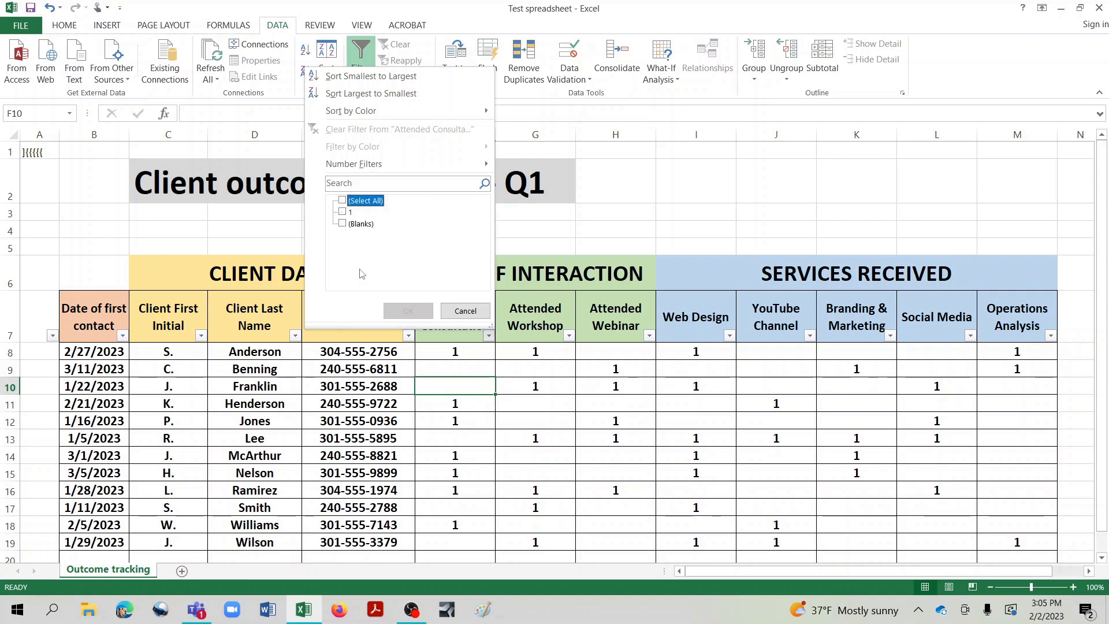
click(343, 212)
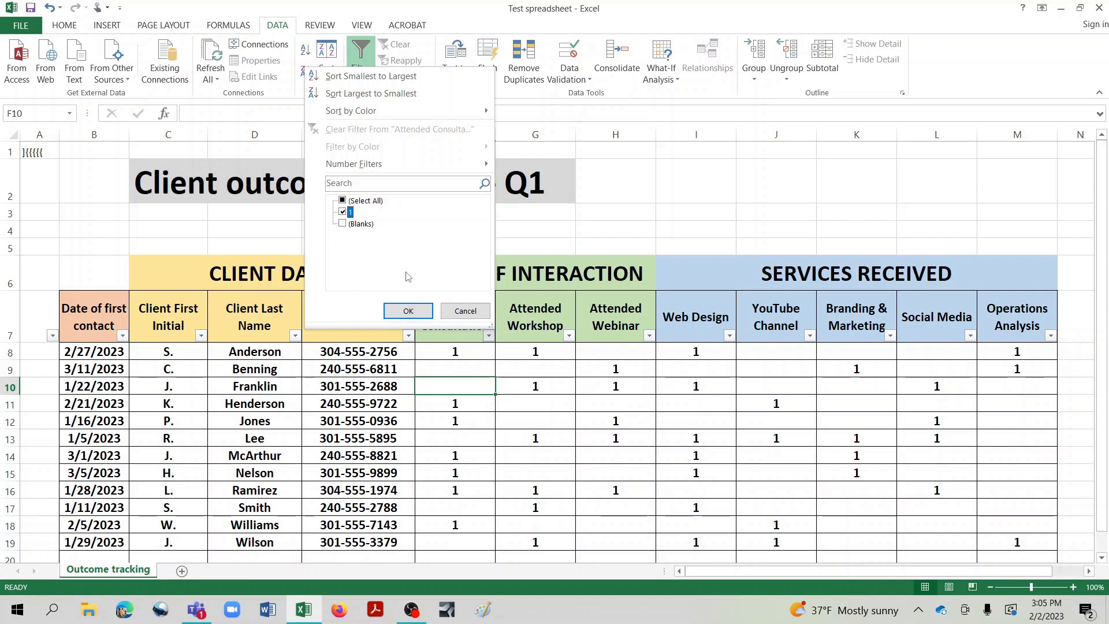
click(423, 314)
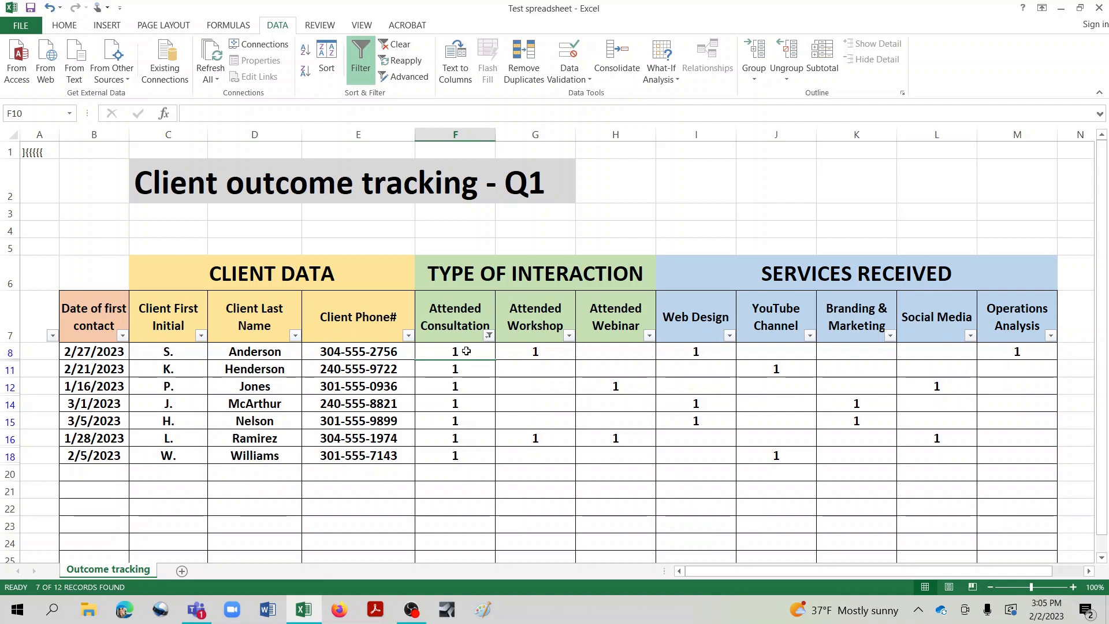
- Reset the Attended Consultation filter to include all values
click(490, 336)
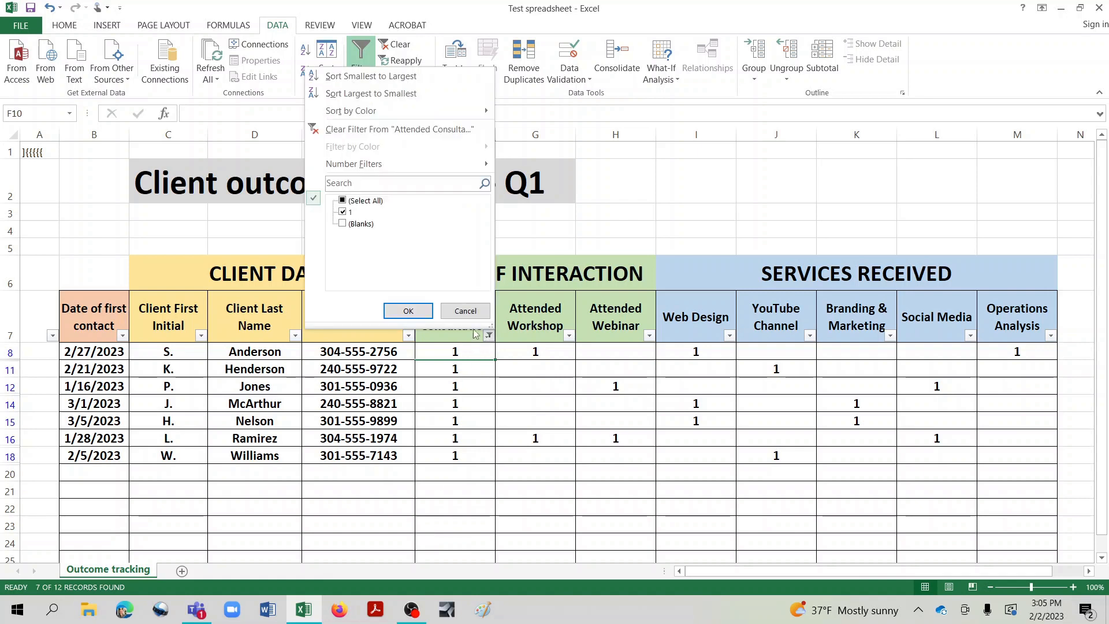
click(347, 202)
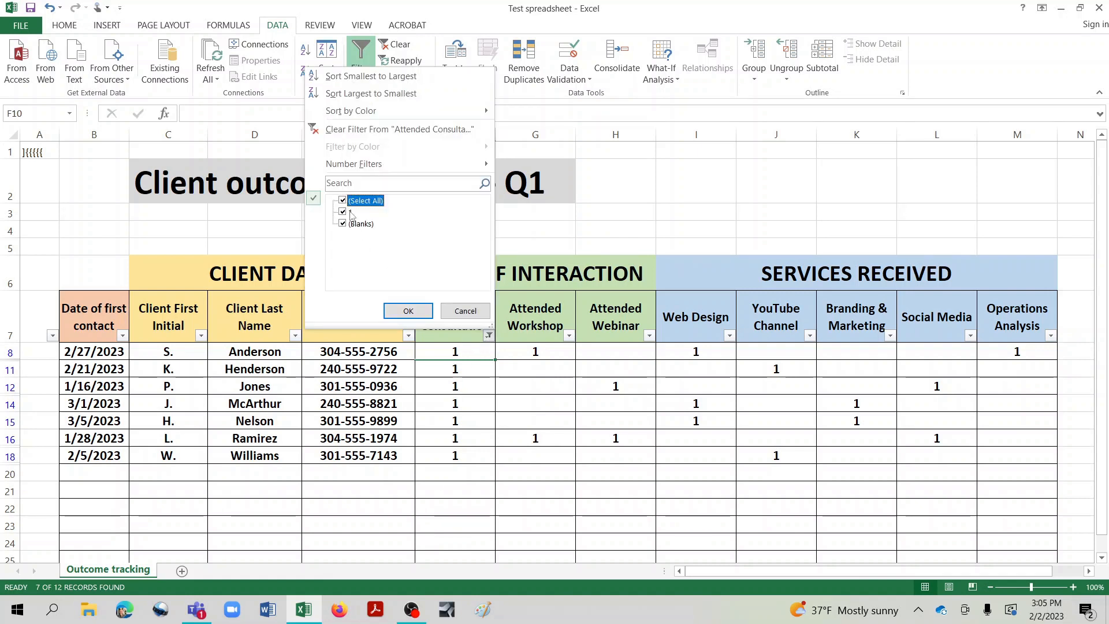
click(407, 312)
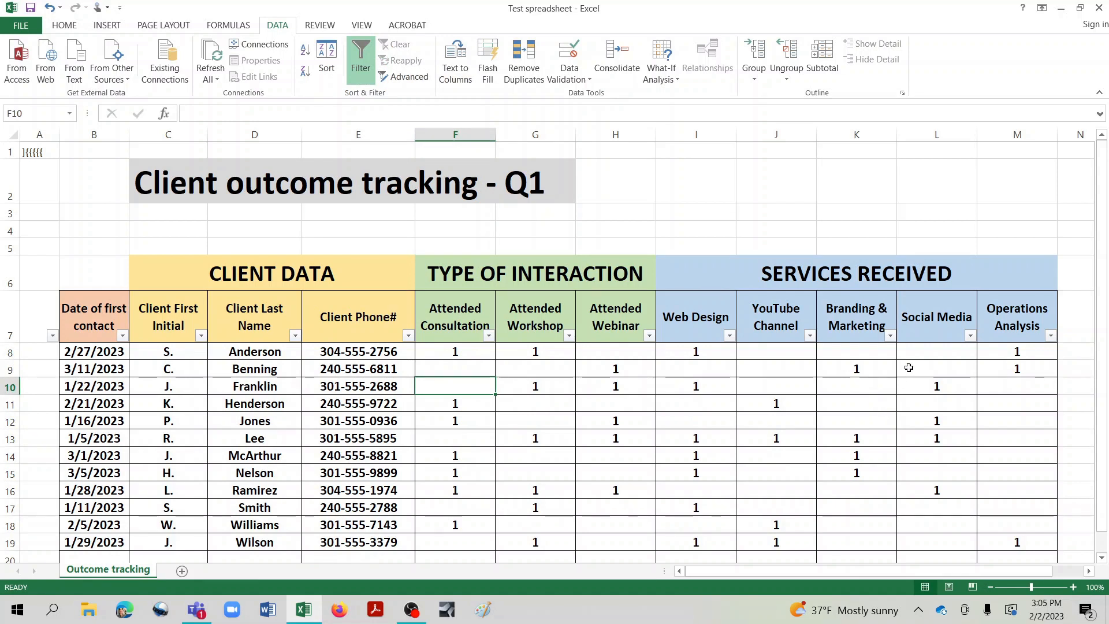
- Filter the Branding & Marketing column to show only the rows with the value 1
click(891, 336)
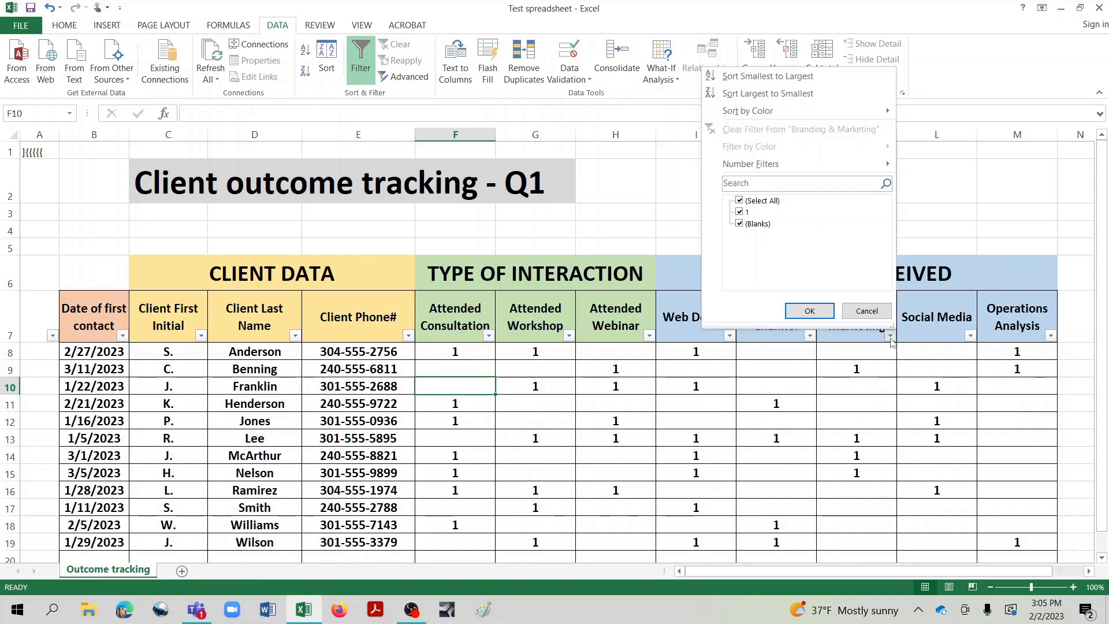
click(740, 200)
click(740, 211)
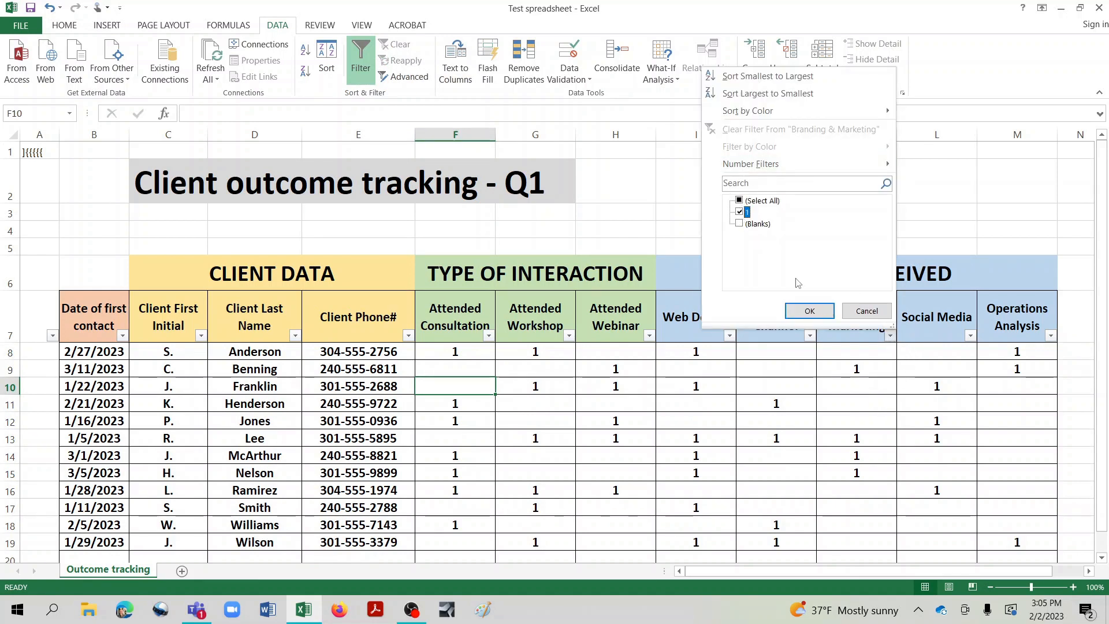
click(809, 311)
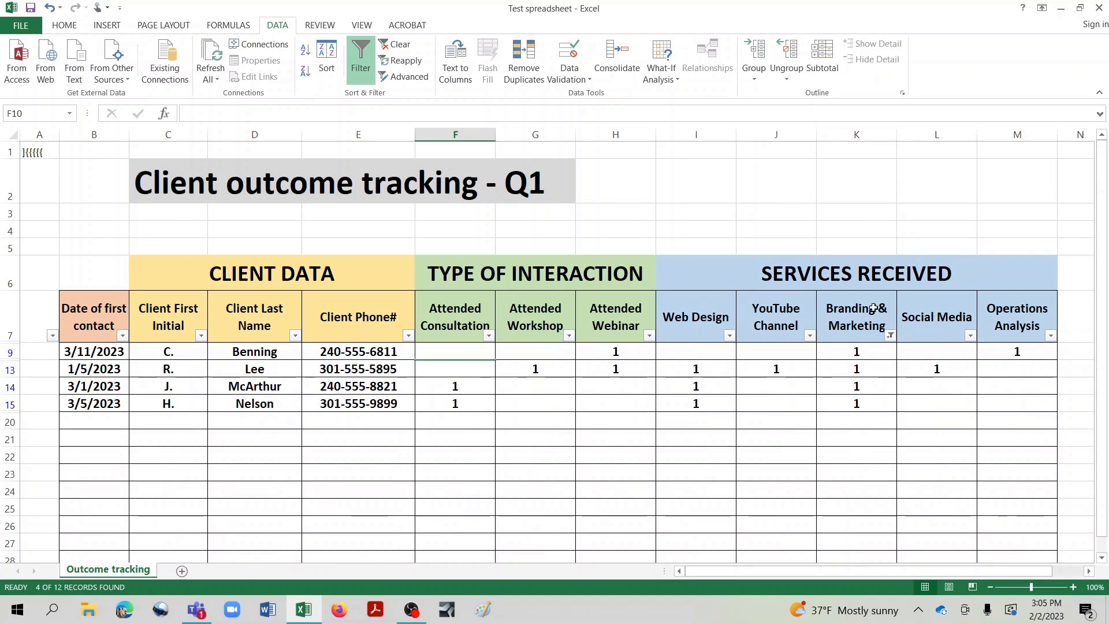
- Reset the Branding & Marketing filter to include all values
click(891, 336)
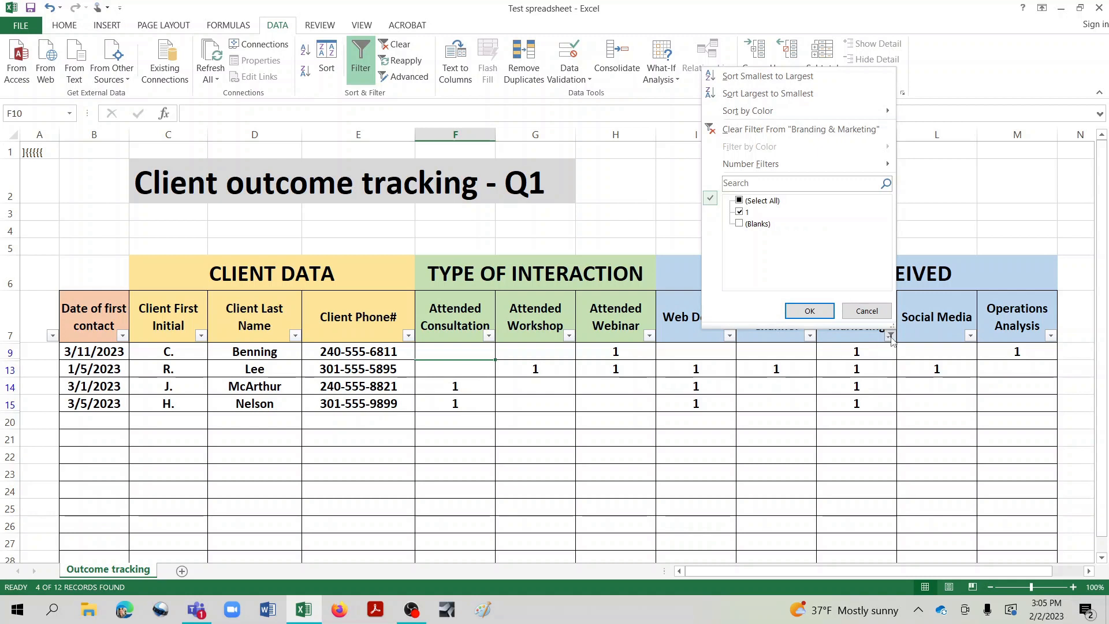
click(741, 201)
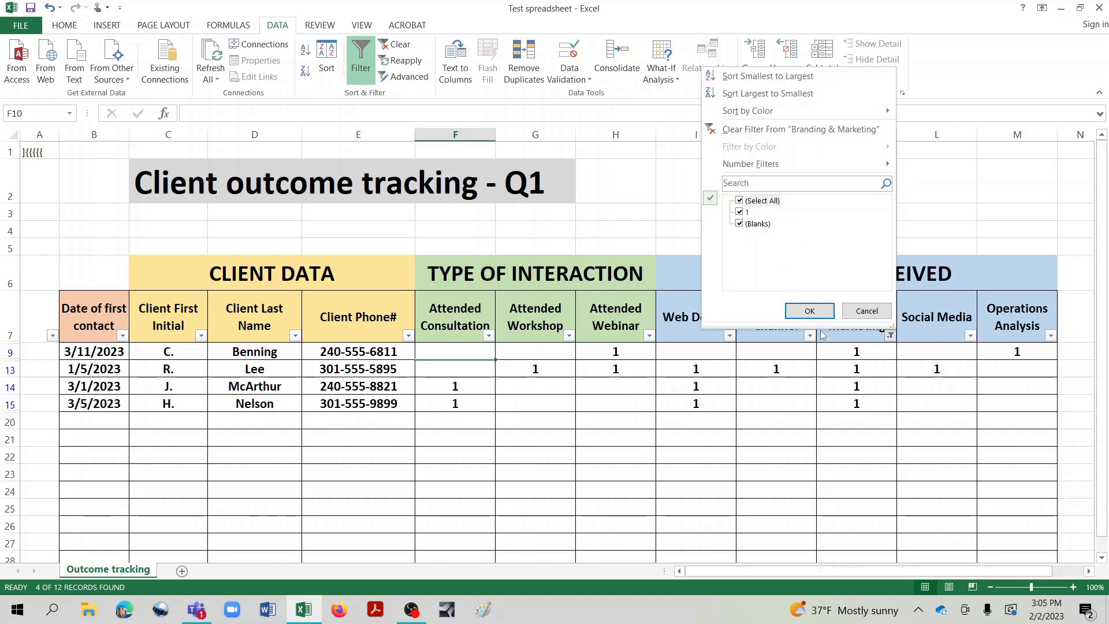
click(811, 312)
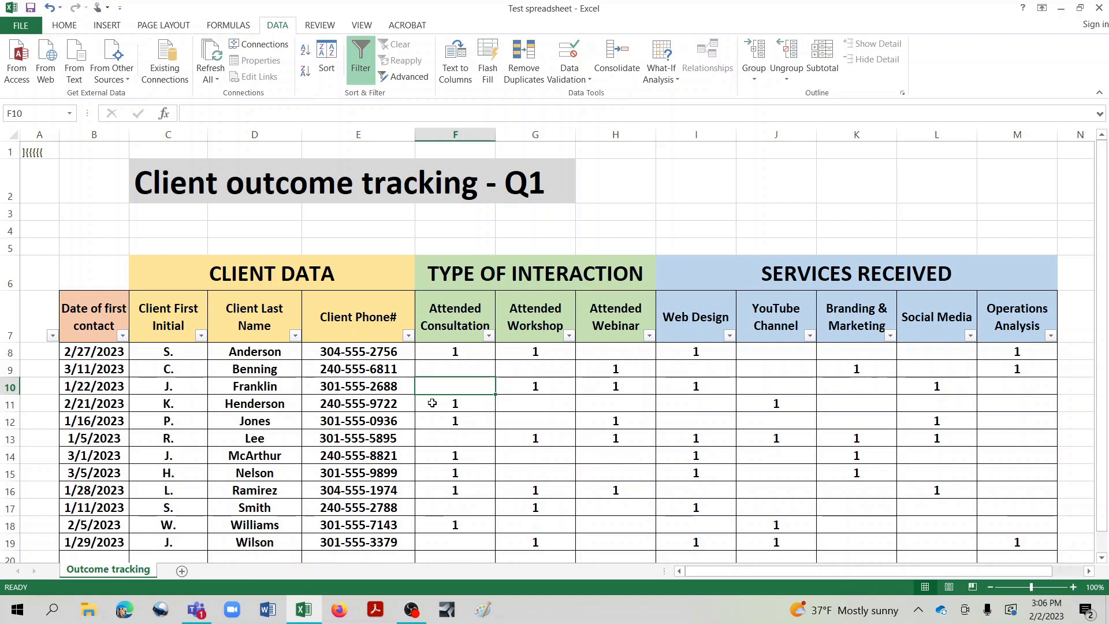
- Create a PivotTable on a new worksheet from the Outcome tracking range B7:M19
click(117, 356)
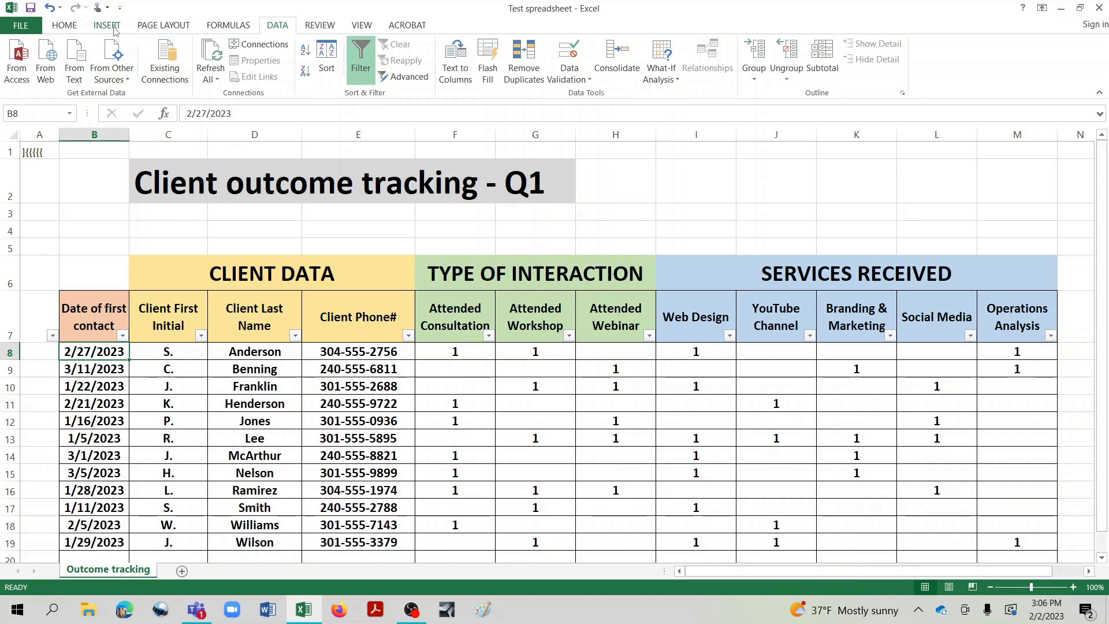
click(108, 26)
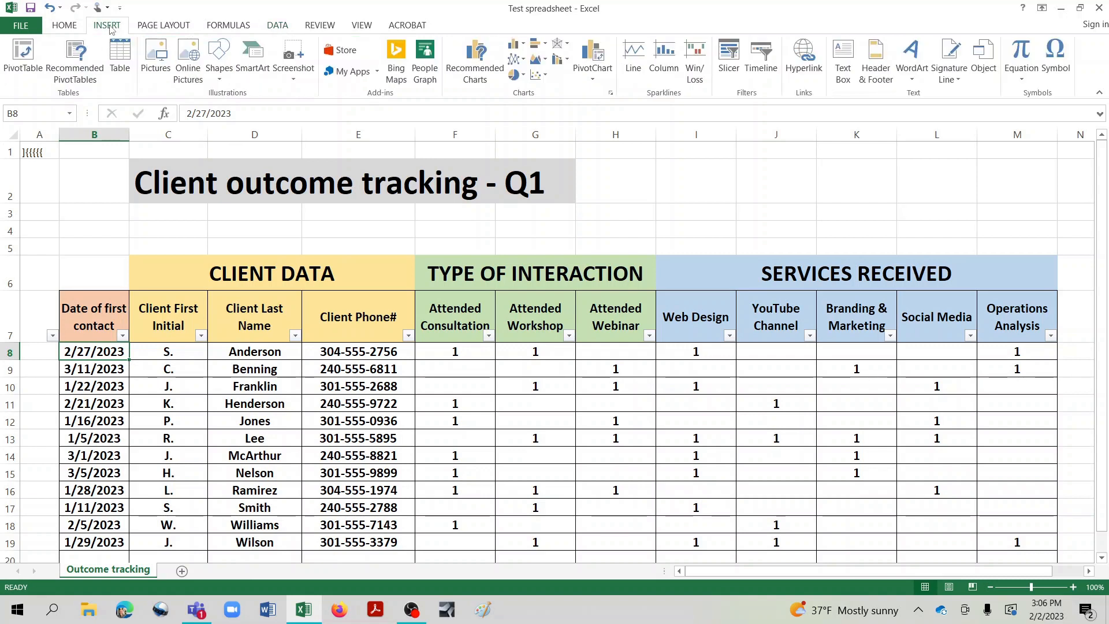
click(23, 63)
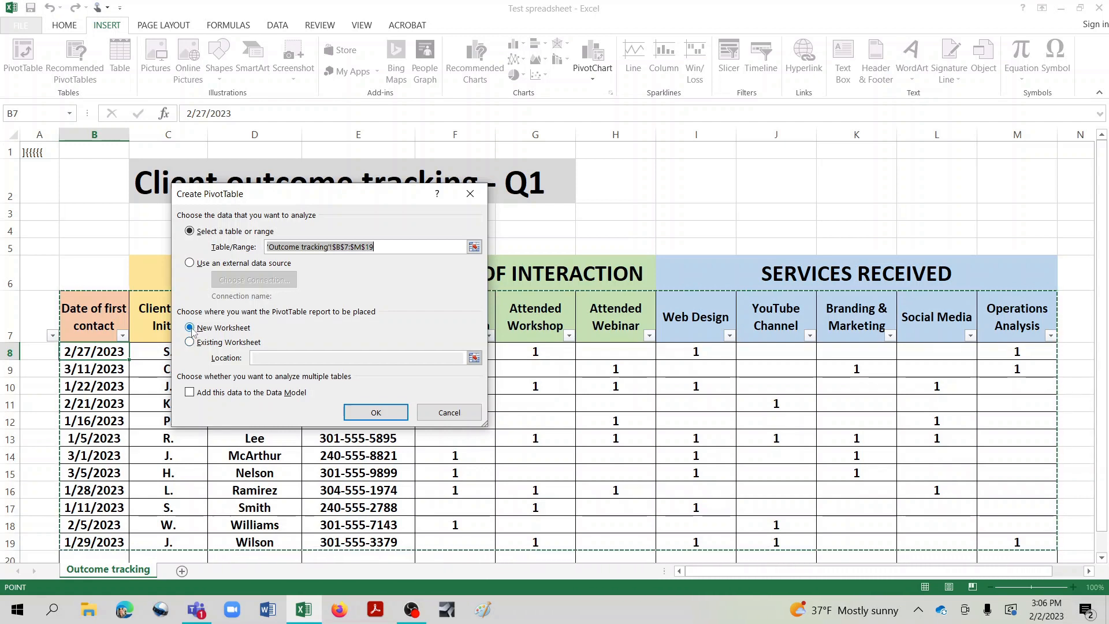
click(376, 414)
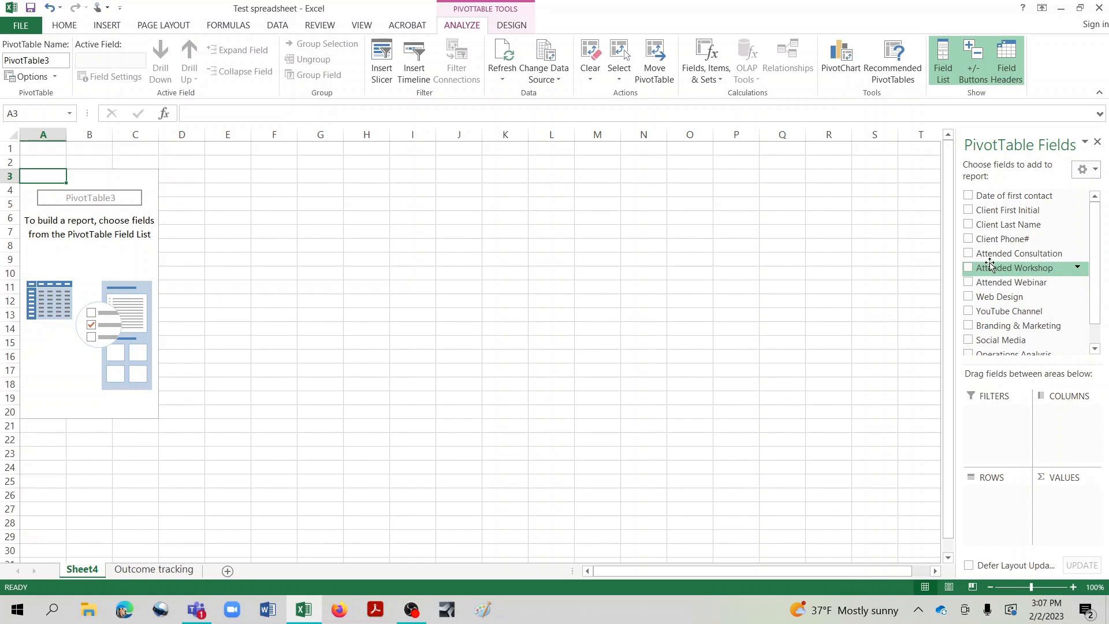
- Review the source table, and add Attended Consultation, Attended Workshop and Attended Webinar to the PivotTable as row fields
click(154, 570)
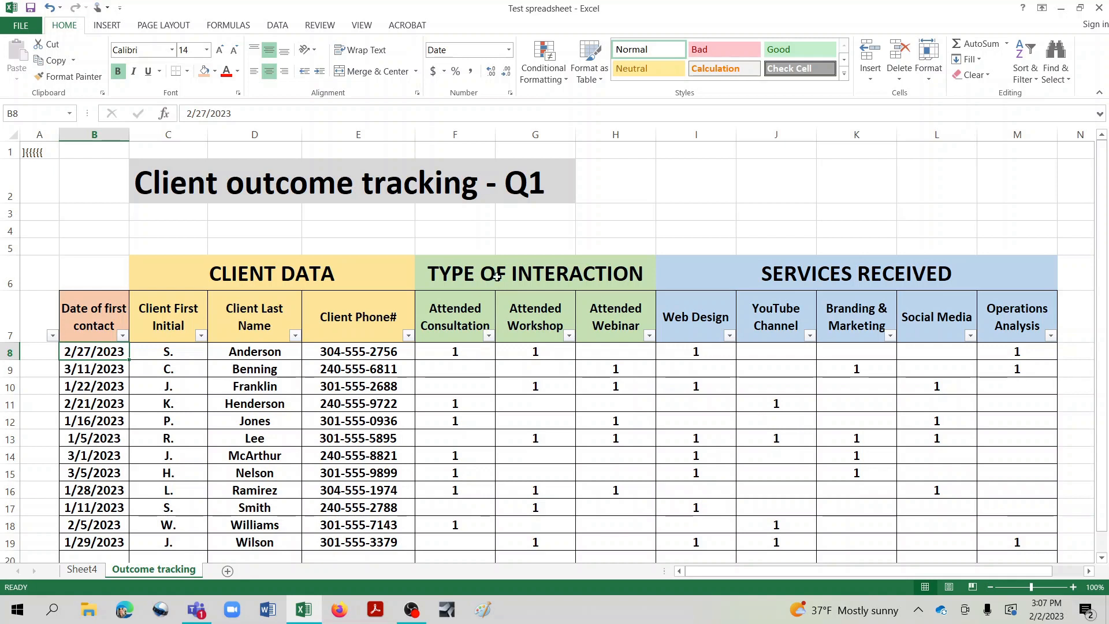
click(96, 573)
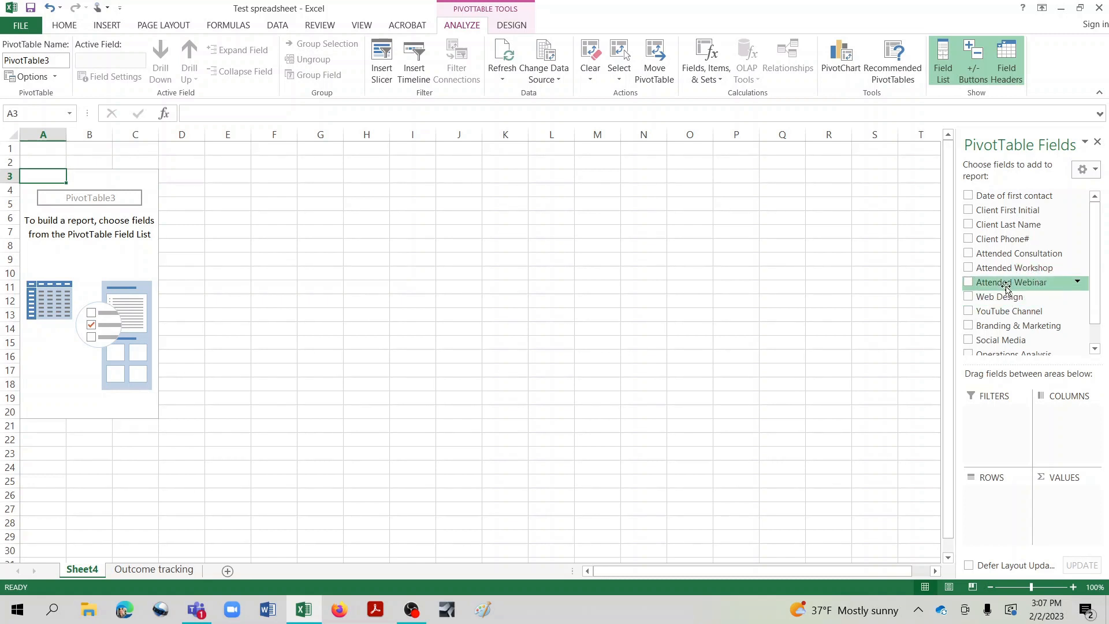
click(968, 253)
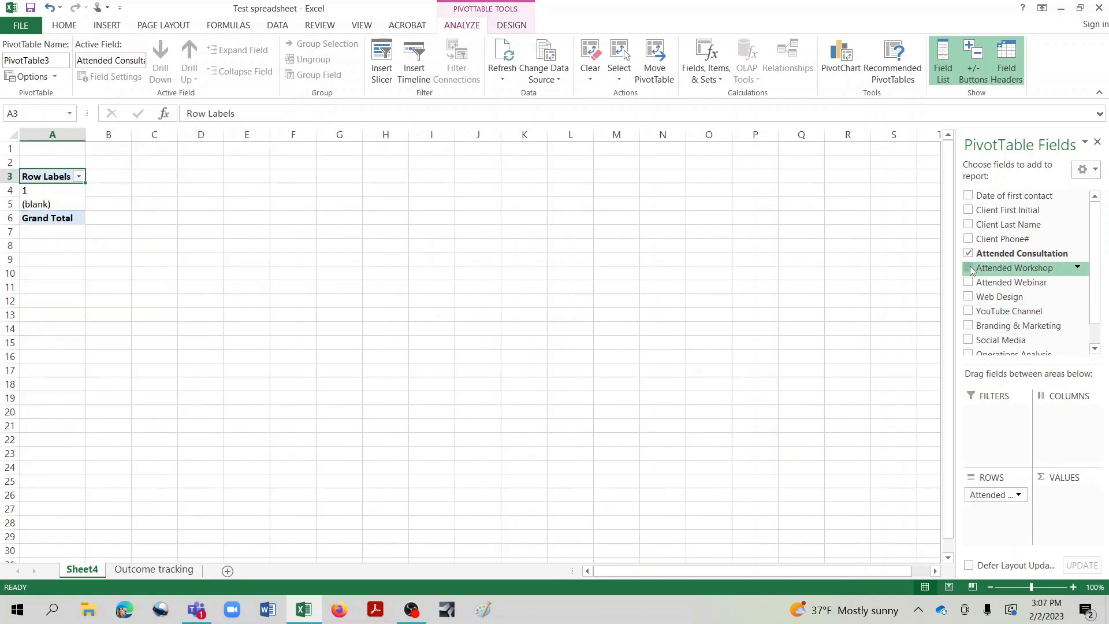
click(969, 268)
click(969, 282)
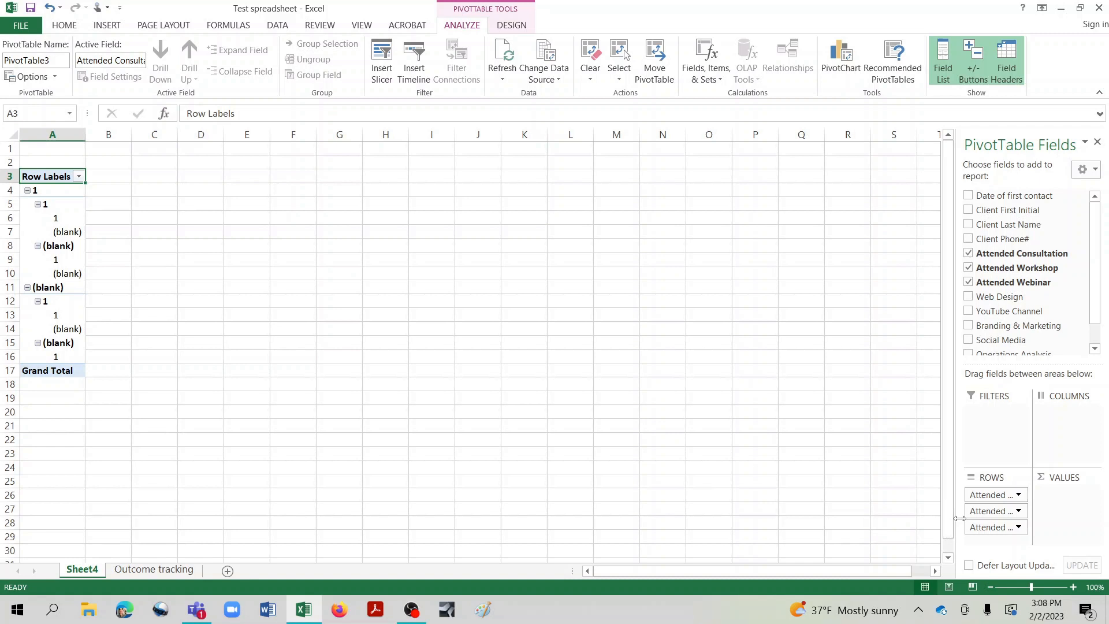
- Move Attended Consultation, Attended Workshop and Attended Webinar from the PivotTable rows to values, and place the Values field in rows
drag(994, 495, 1057, 518)
drag(985, 495, 1065, 527)
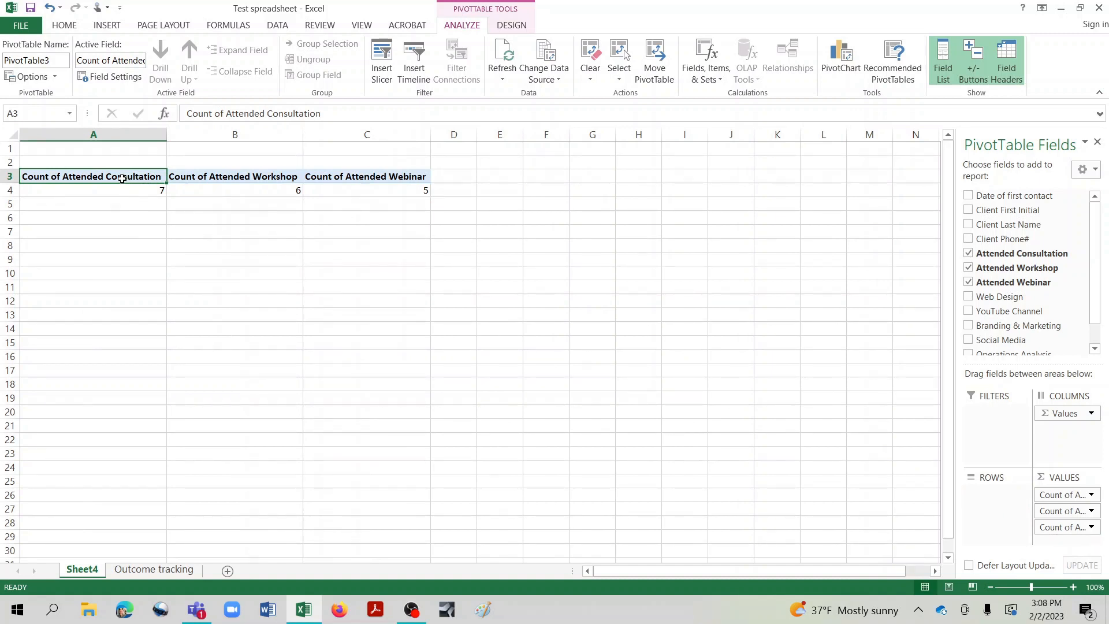
mouse_move(140, 192)
drag(1075, 414, 993, 491)
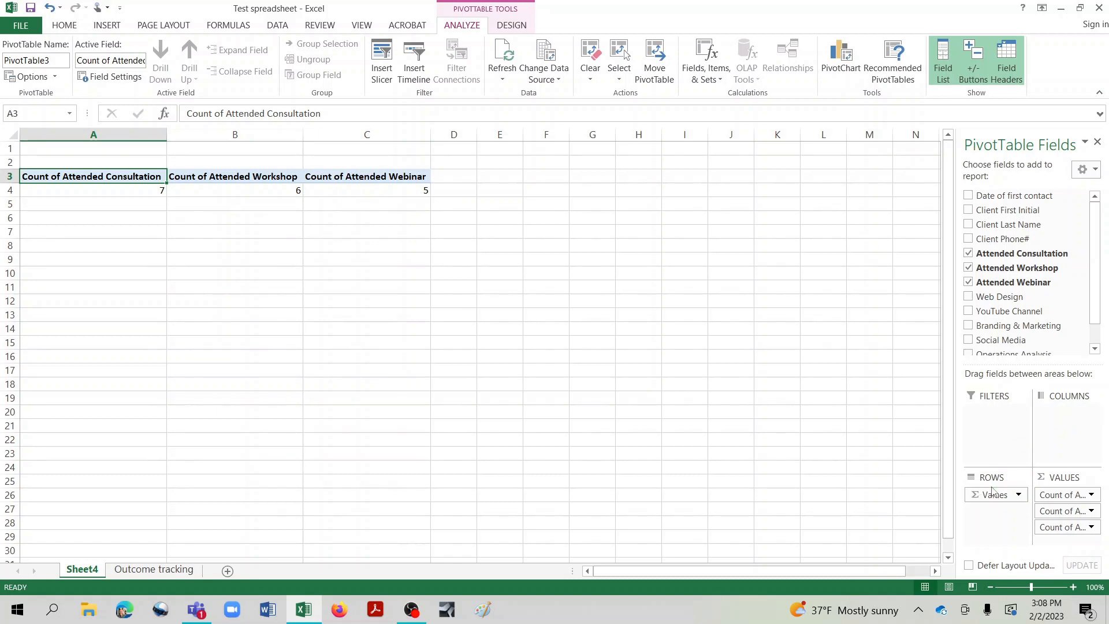
- Format cells A1:C16 as bold 14-point text, and widen columns A and B to fit the PivotTable
drag(177, 138, 195, 136)
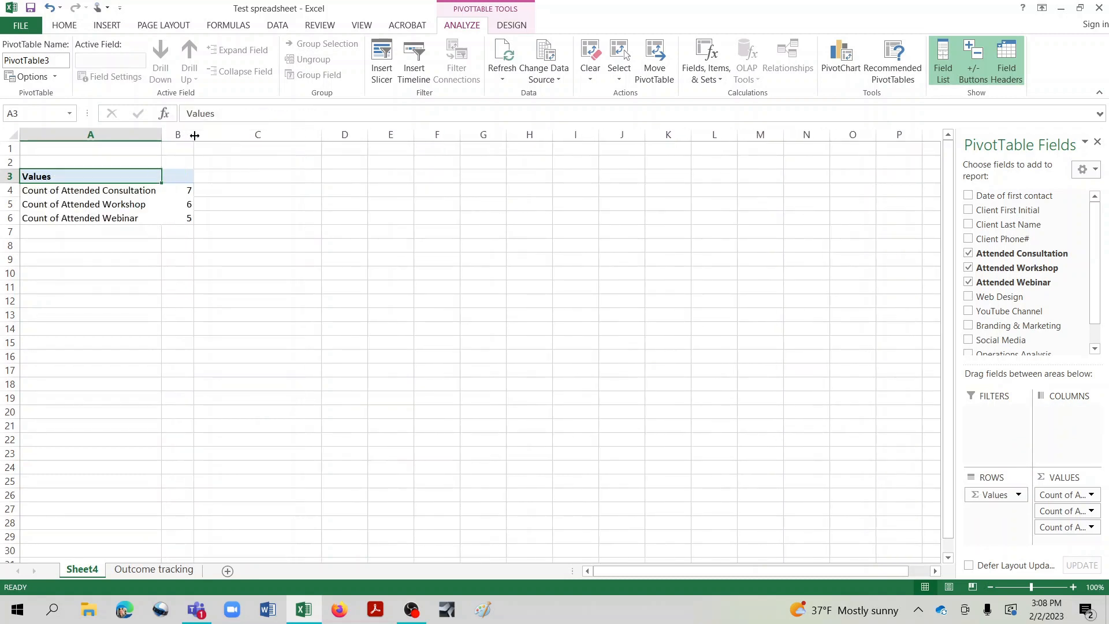
drag(106, 151, 253, 331)
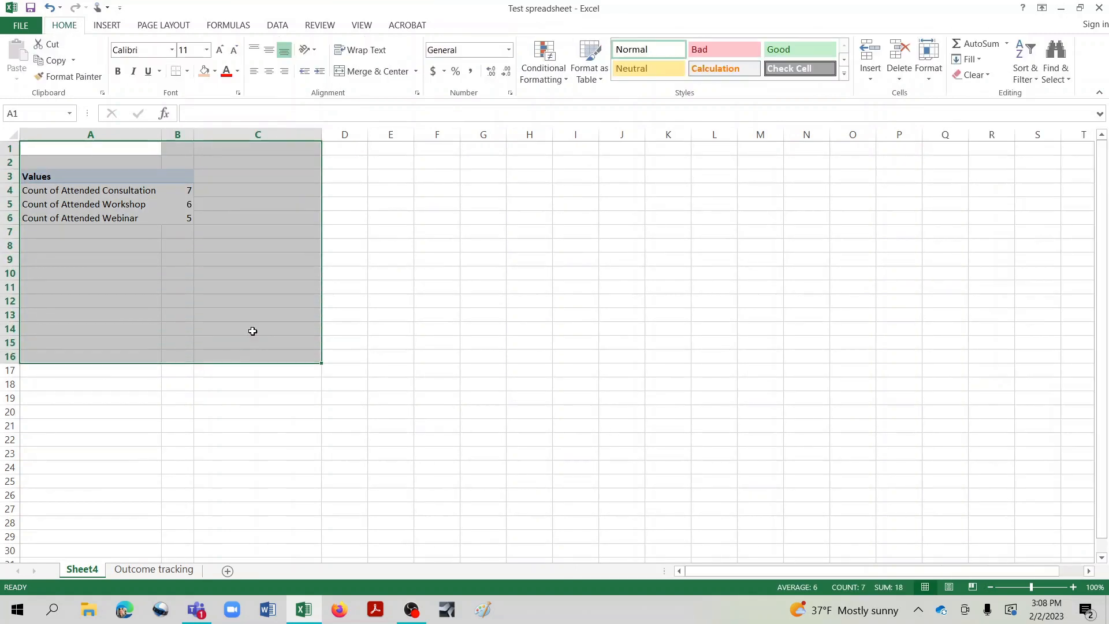
click(207, 52)
click(186, 131)
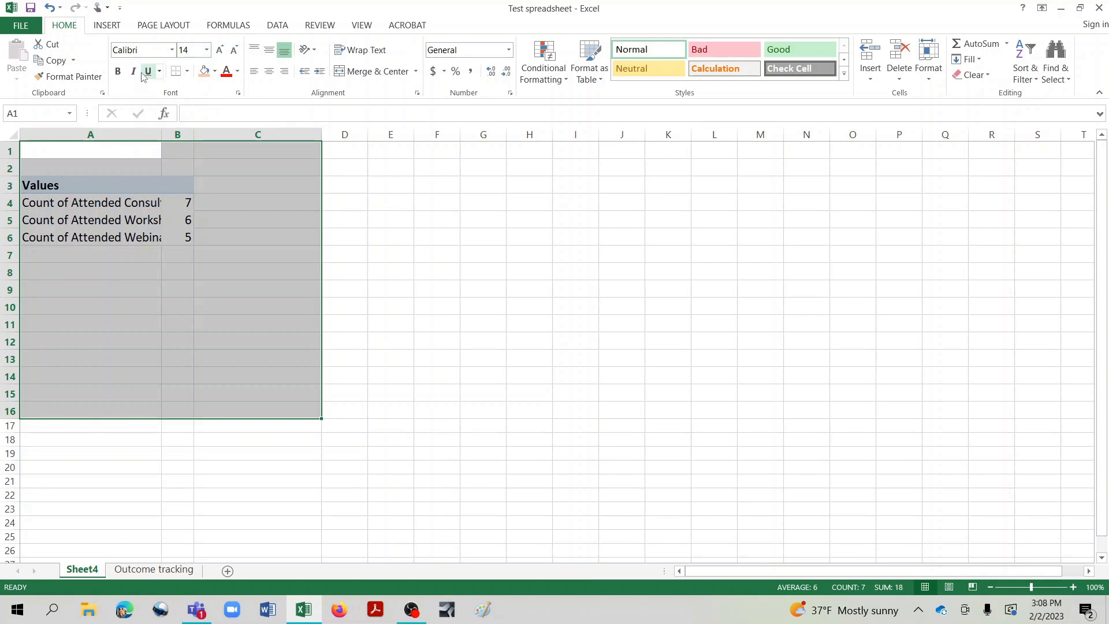
click(119, 71)
click(140, 290)
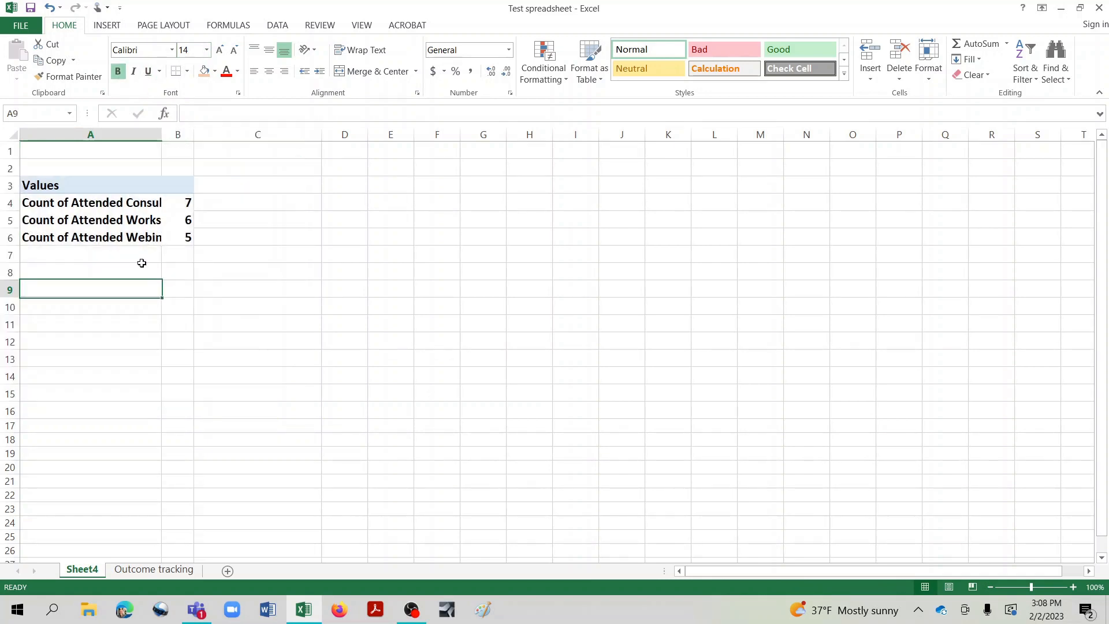
drag(162, 135, 240, 136)
- Apply outline and inside borders to the PivotTable cells A4:B6
drag(150, 202, 241, 242)
right_click(241, 241)
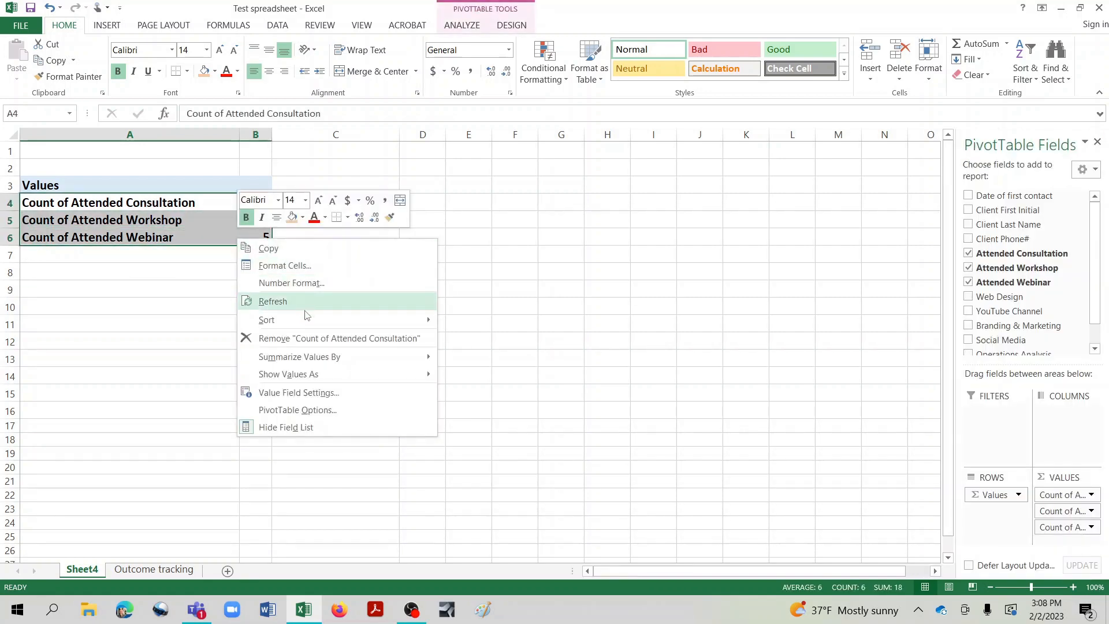
click(320, 267)
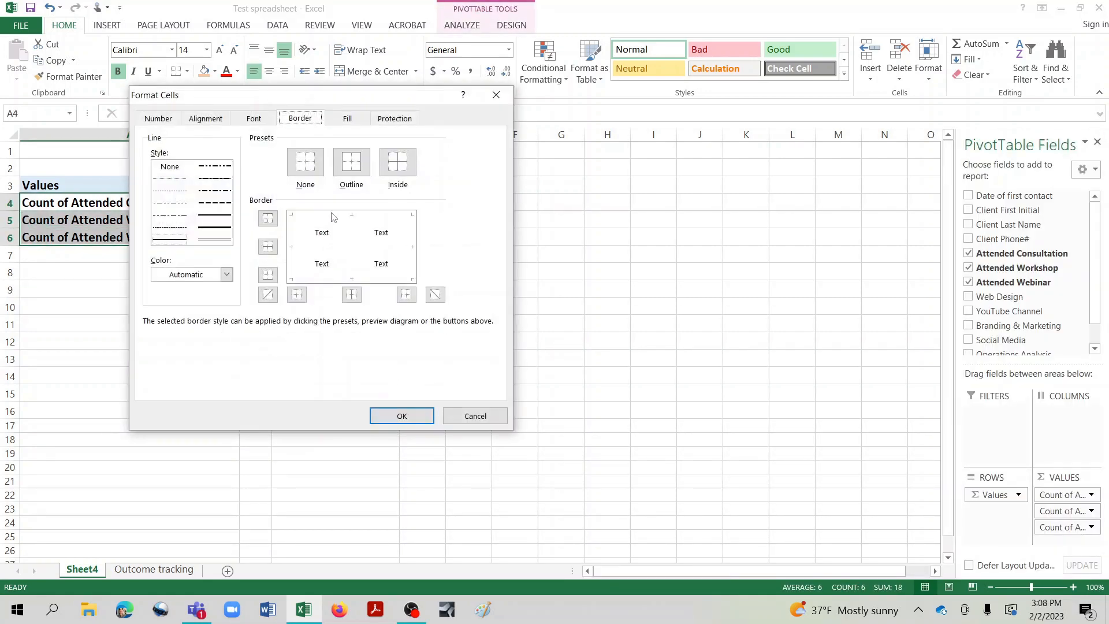
click(352, 163)
click(417, 167)
click(393, 416)
click(390, 417)
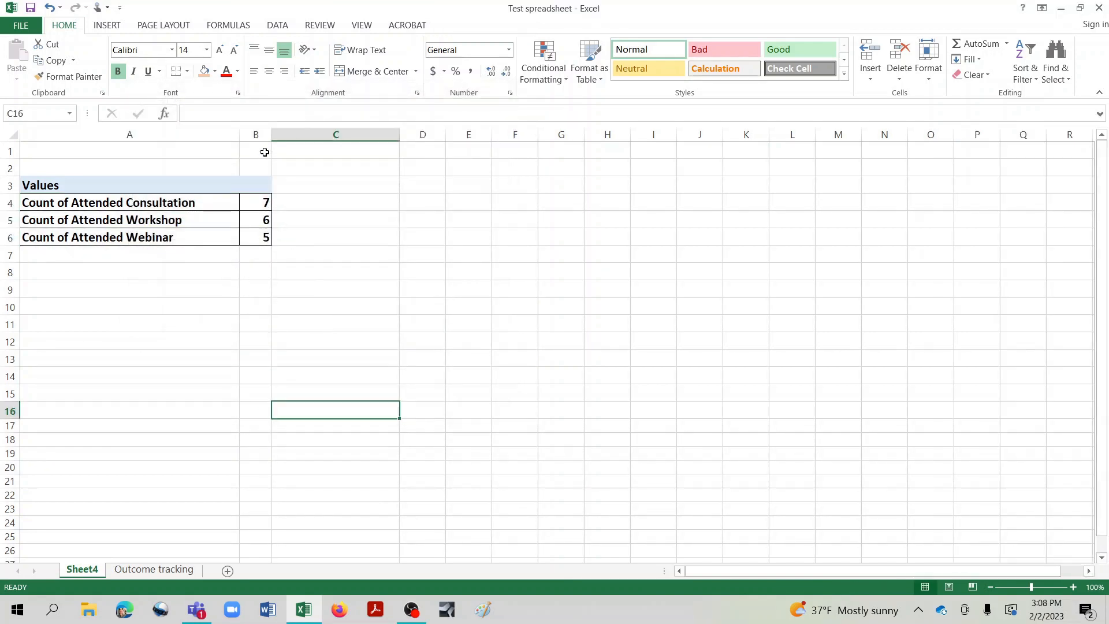
- Center the contents of column B horizontally
click(256, 135)
click(269, 71)
click(319, 292)
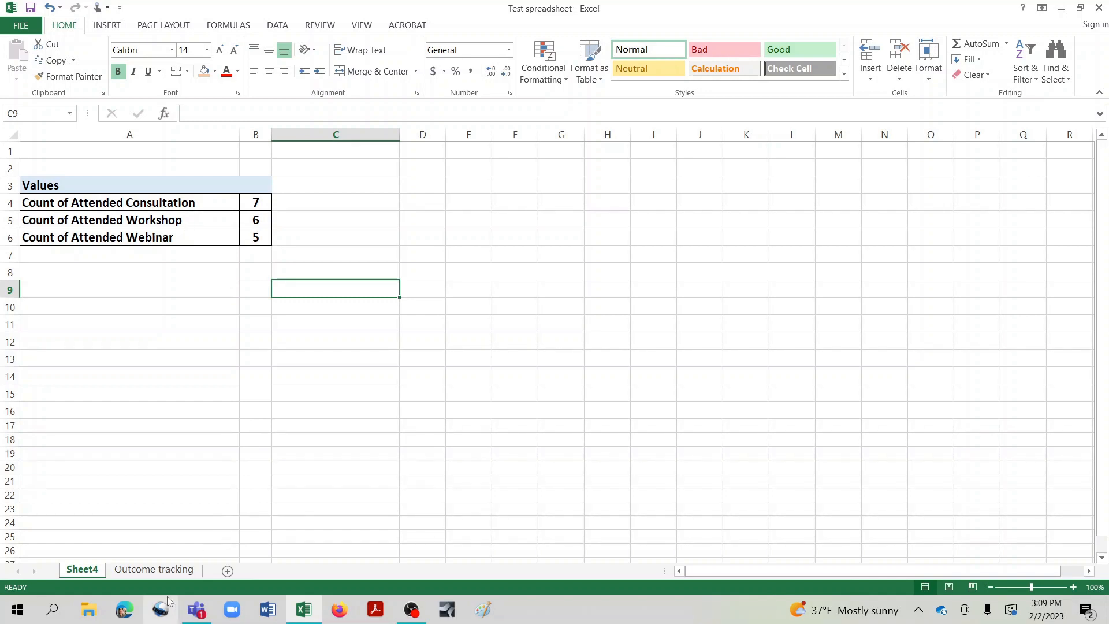
- Compare the attendance counts in the PivotTable with the source data on the Outcome tracking sheet
click(165, 572)
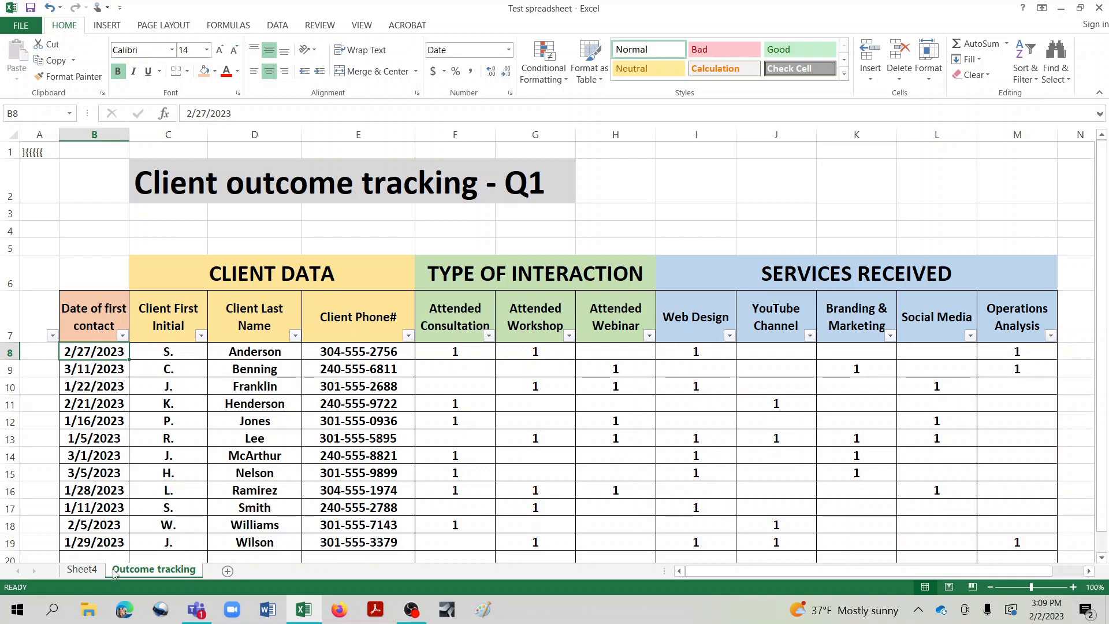
click(82, 570)
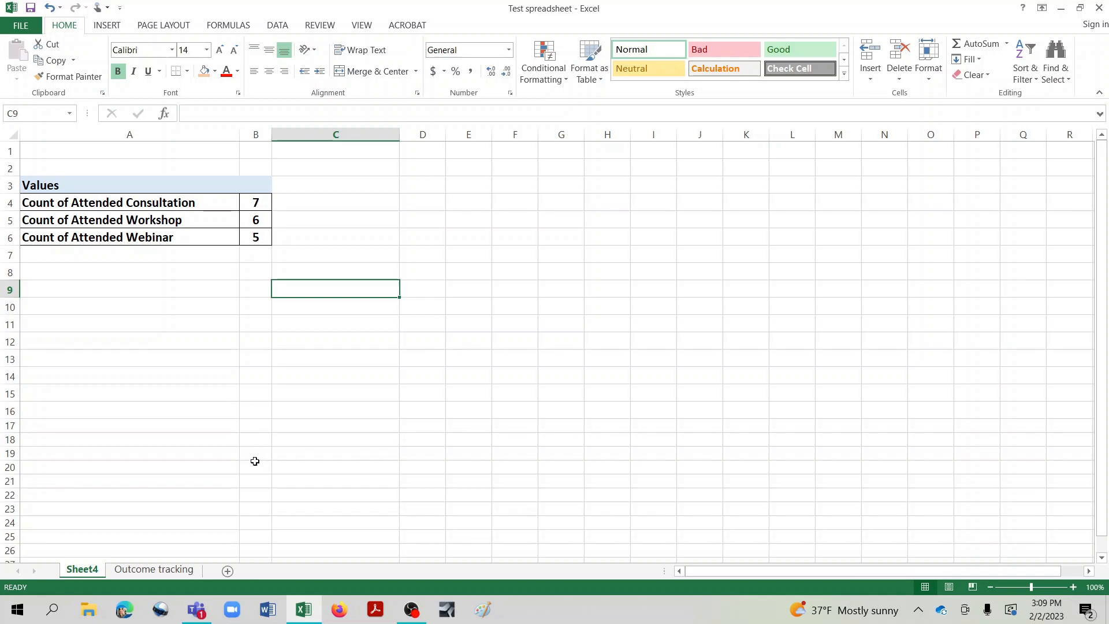
click(155, 570)
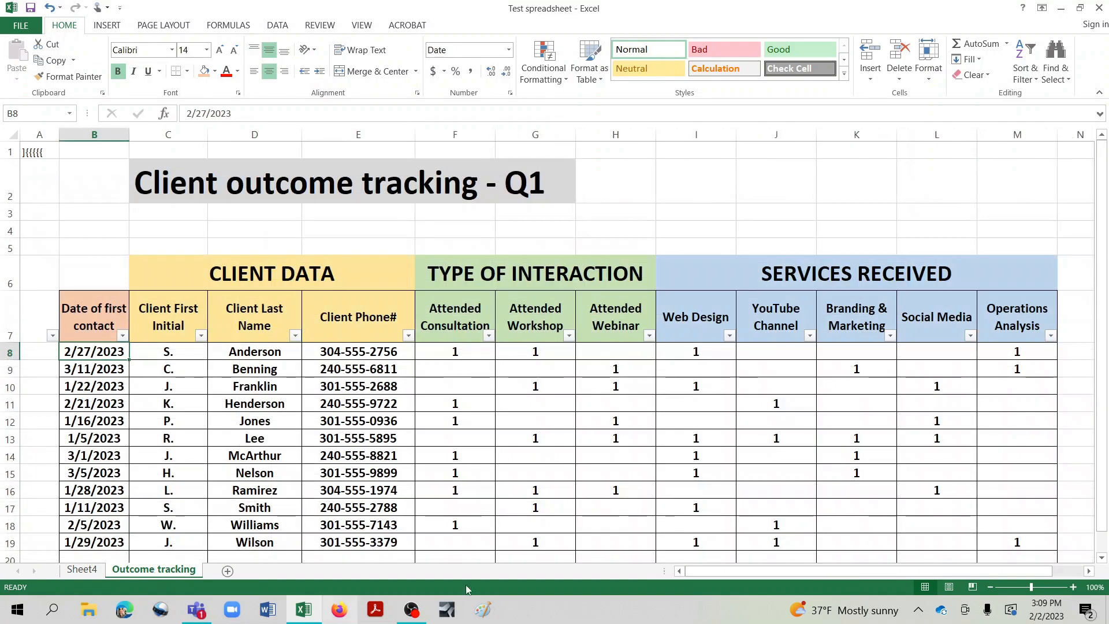
click(92, 574)
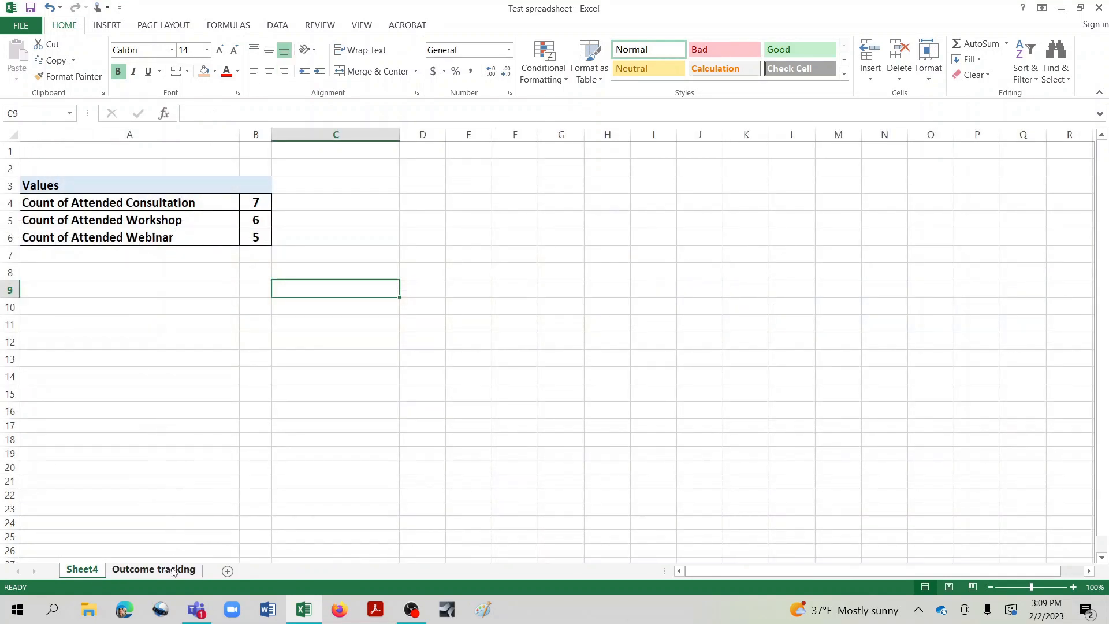
click(163, 573)
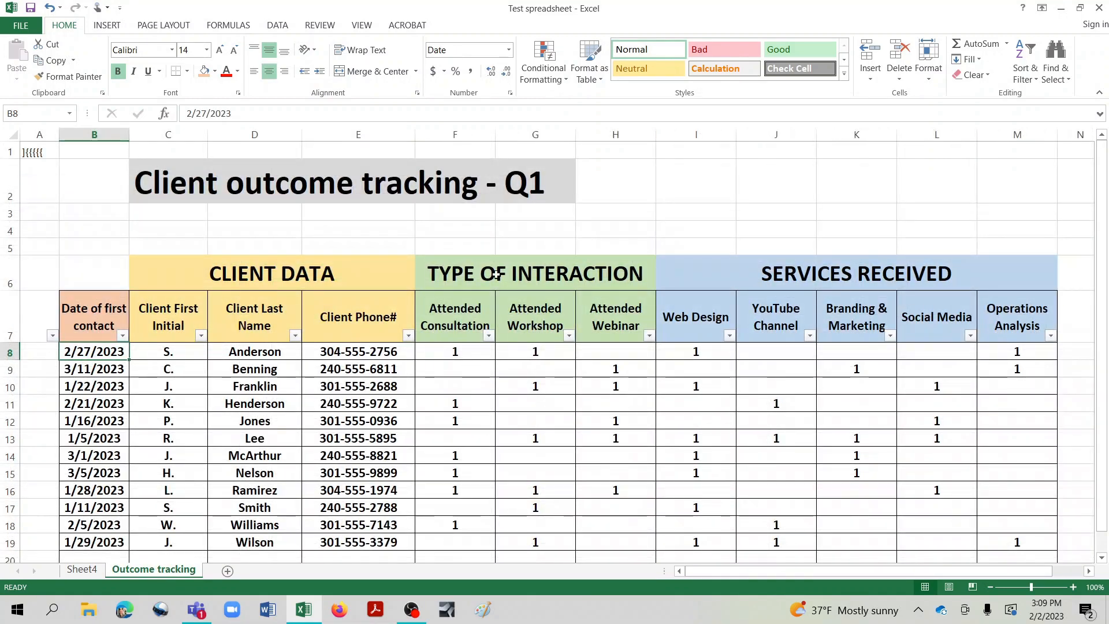
- Rename the PivotTable worksheet Sheet4 as Type of Interaction
click(84, 570)
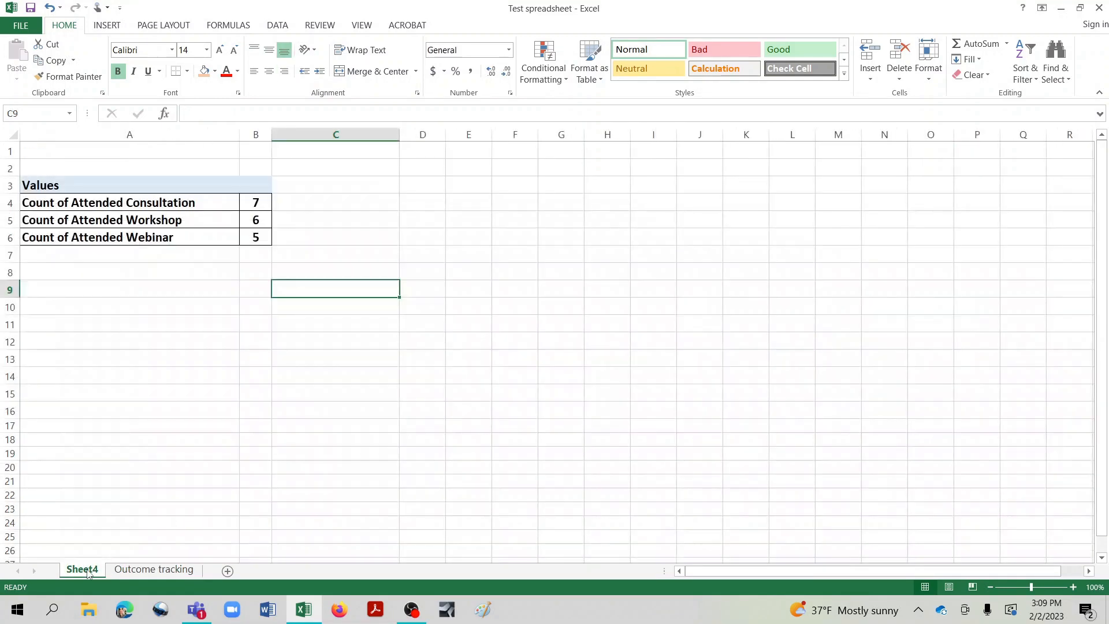
right_click(88, 572)
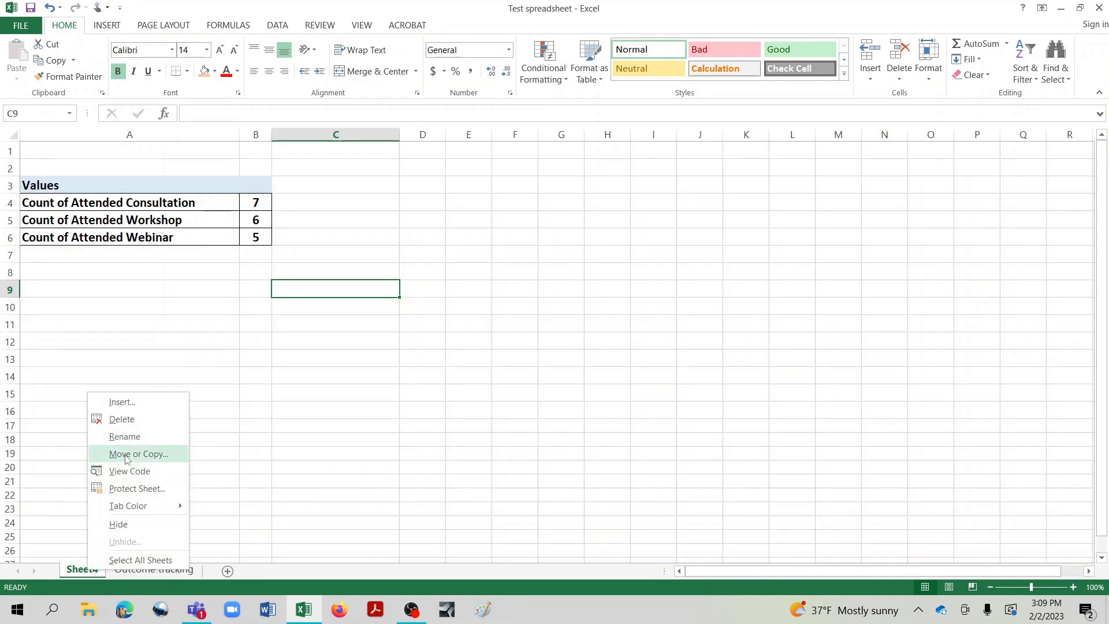
click(126, 438)
text(Type of Interaction)
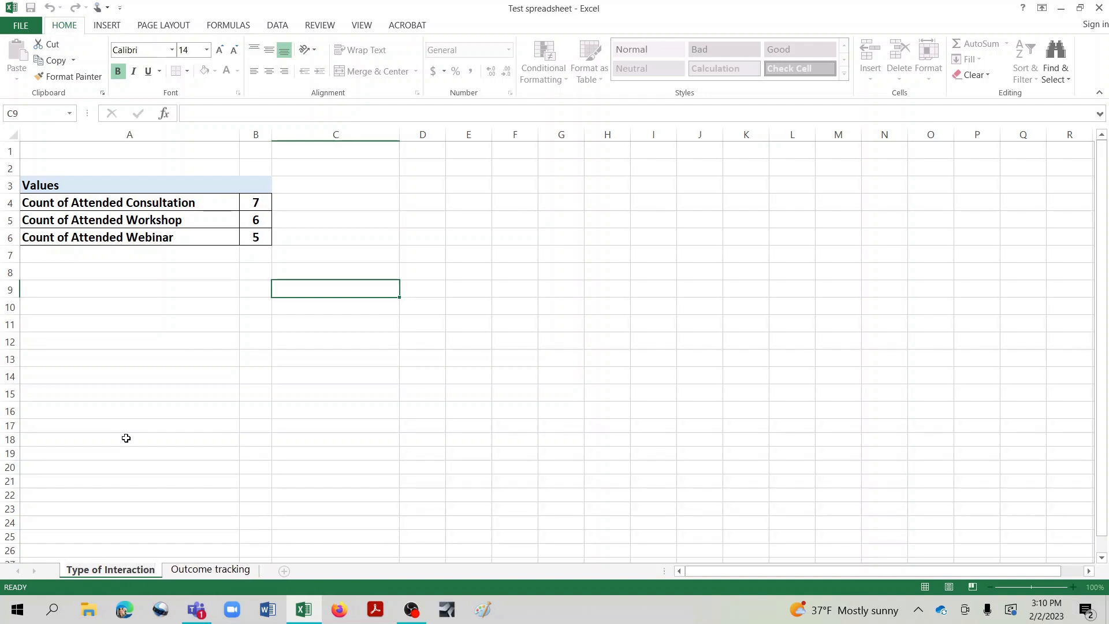
click(182, 382)
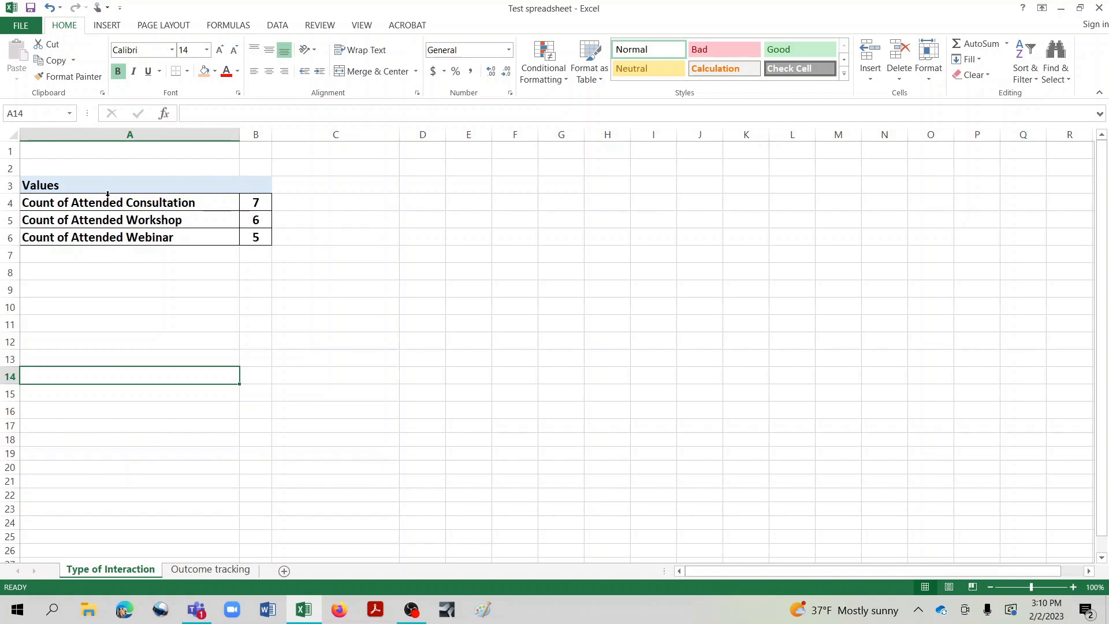
- Enter 1 under Attended Consultation in cell F10 of the Outcome tracking sheet
click(209, 570)
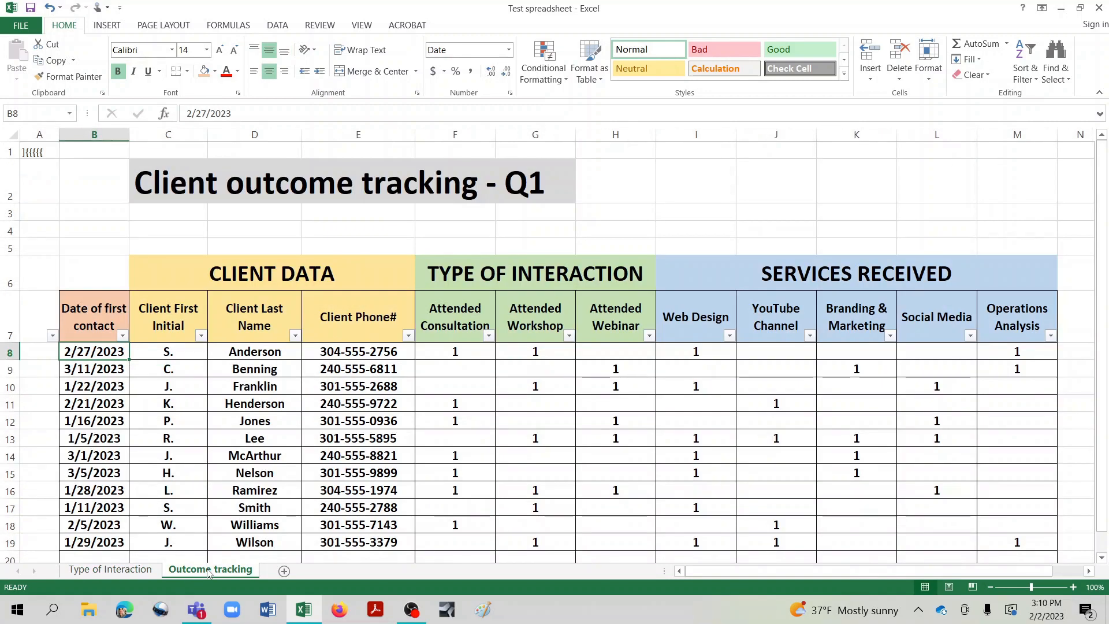
click(474, 385)
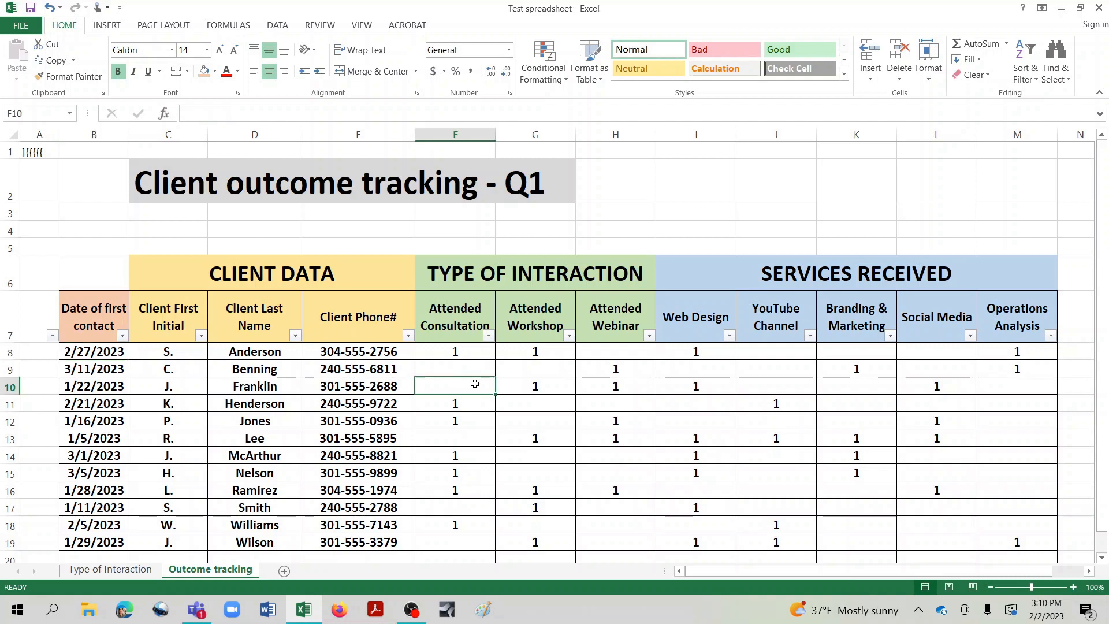
text(1)
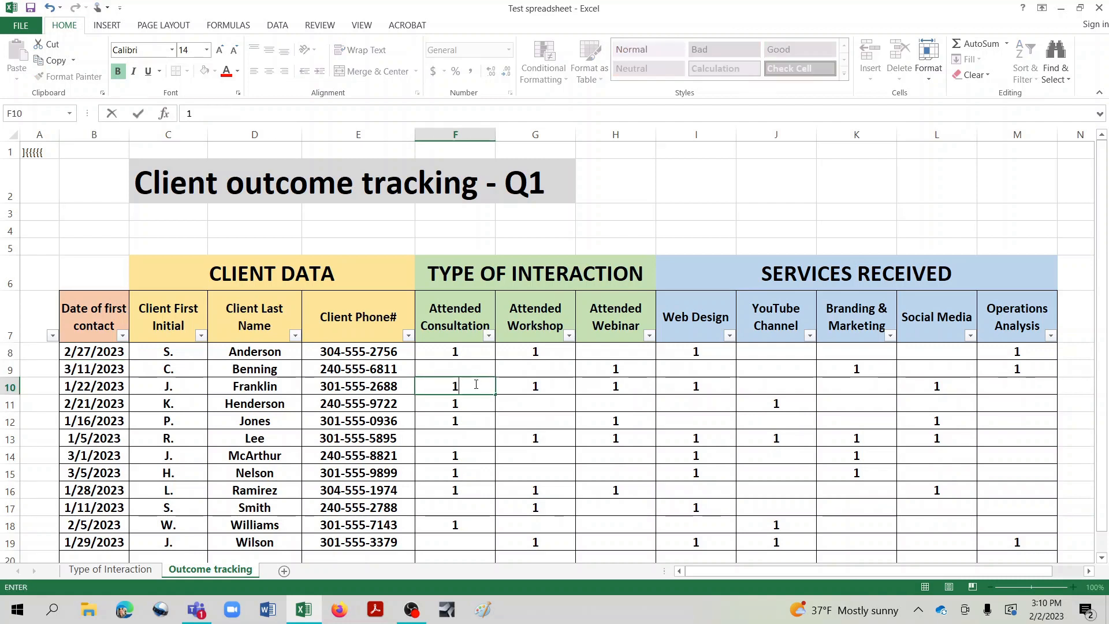
click(478, 443)
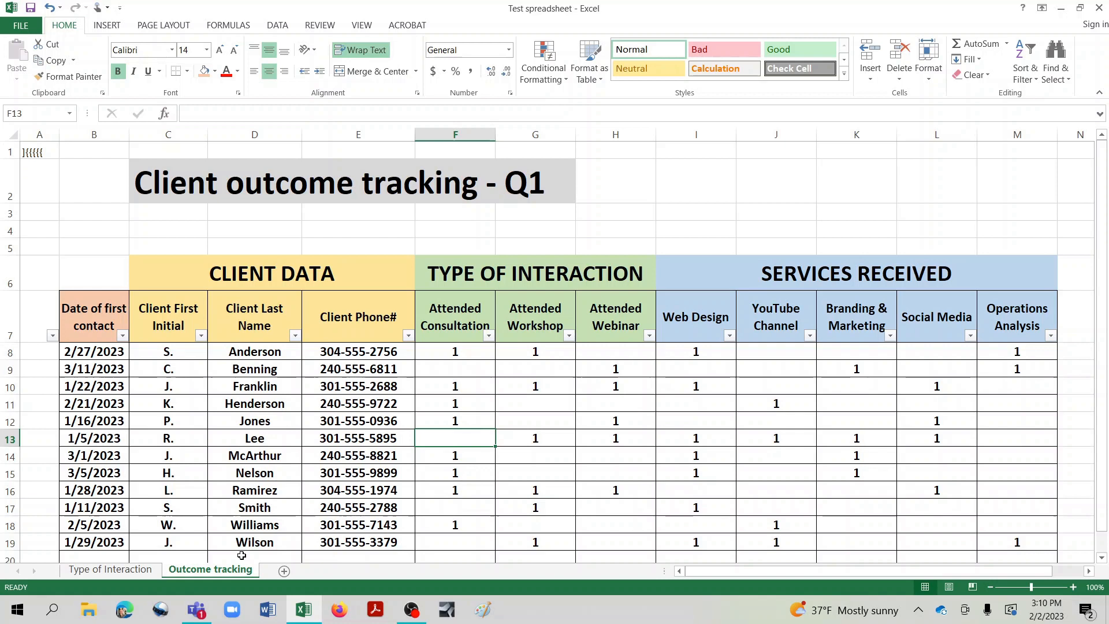
- Refresh all data for the PivotTable on the Type of Interaction sheet, and widen its column B
click(111, 569)
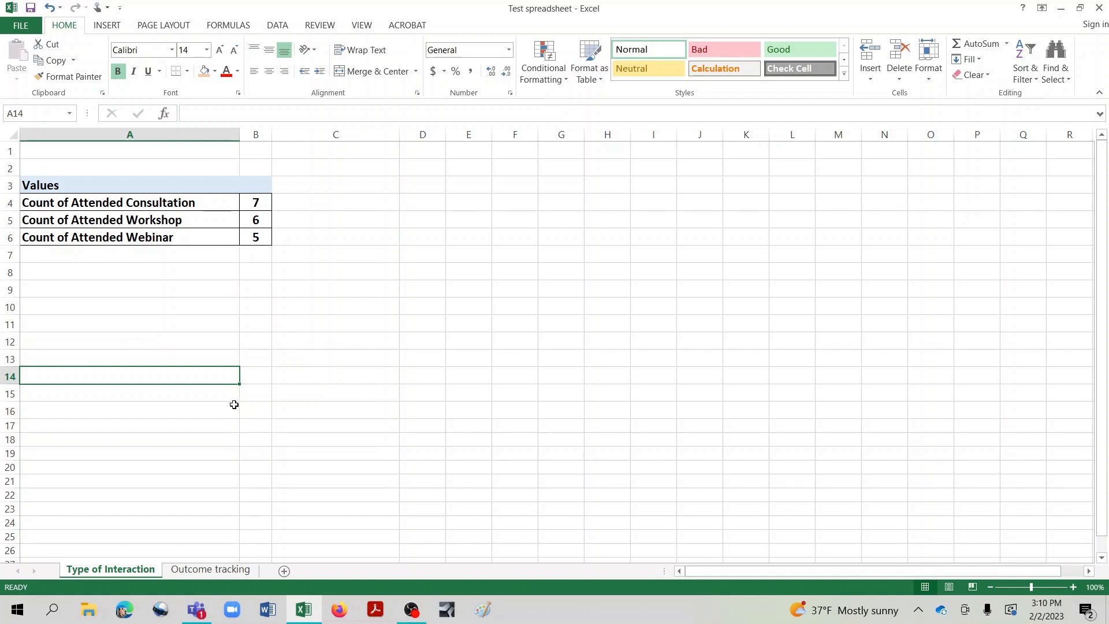
click(280, 26)
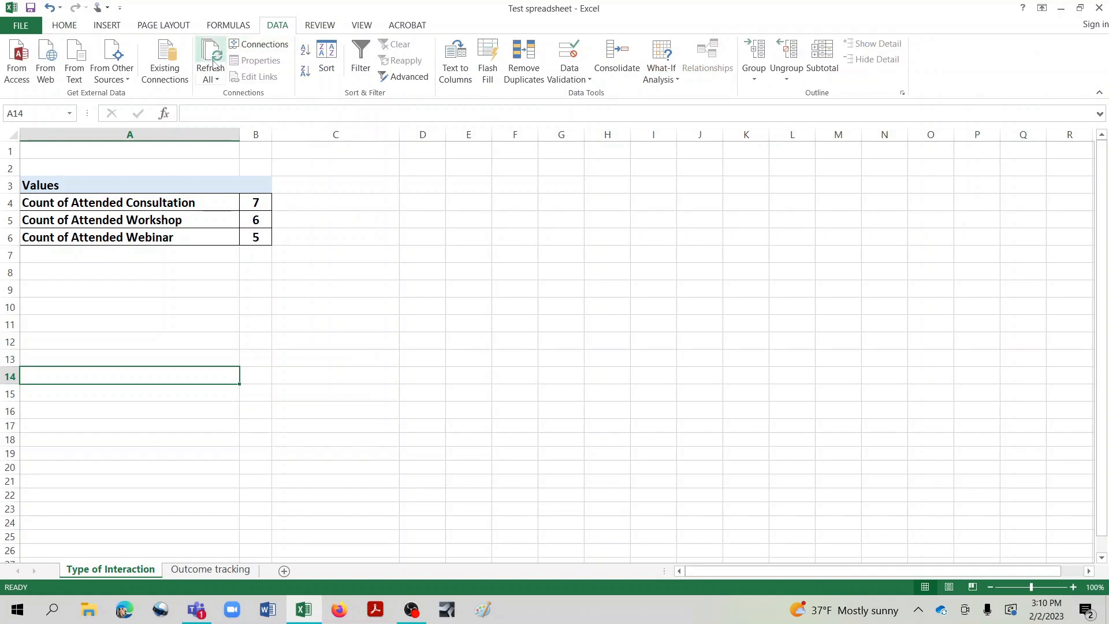
click(211, 77)
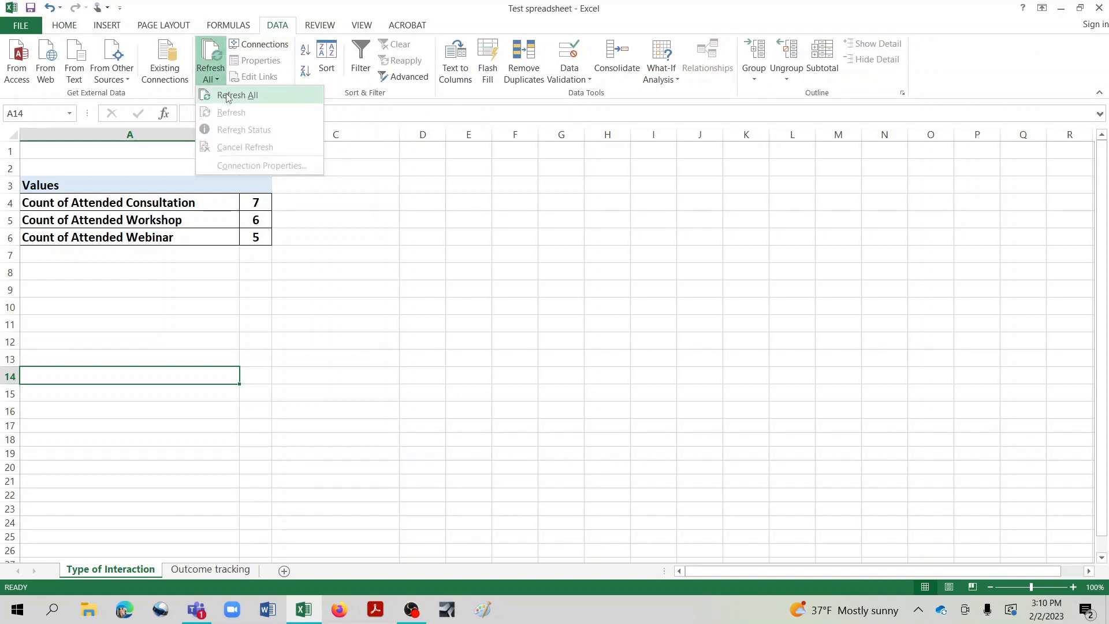
click(227, 97)
drag(216, 138, 243, 138)
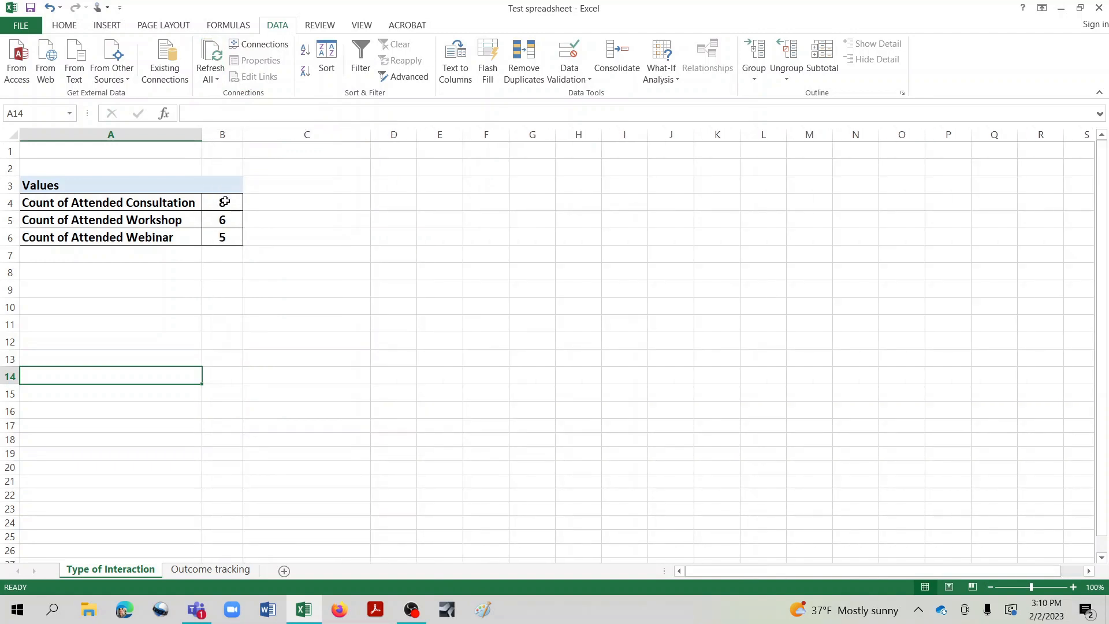
mouse_move(225, 203)
- Create a second PivotTable on a new worksheet from the Outcome tracking range B7:M19
click(229, 571)
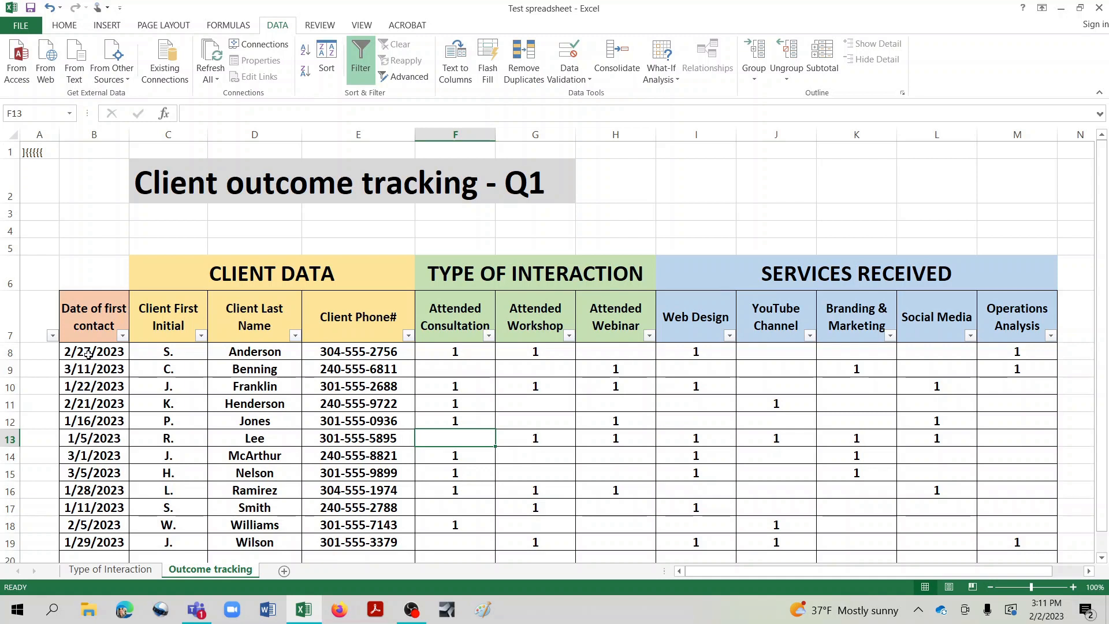
click(88, 355)
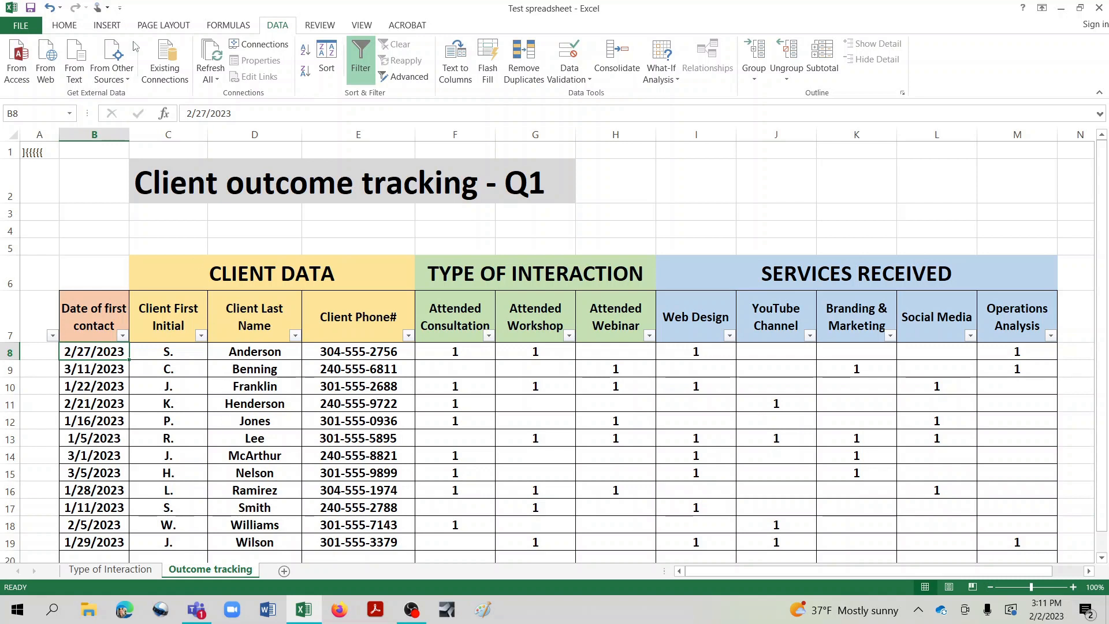
click(110, 26)
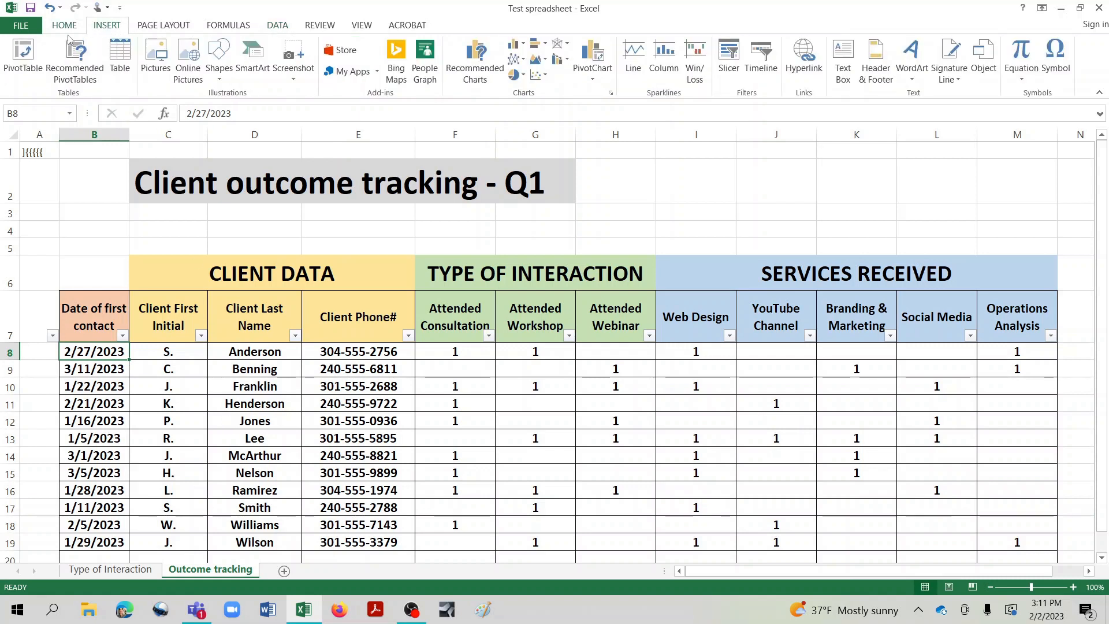
click(25, 58)
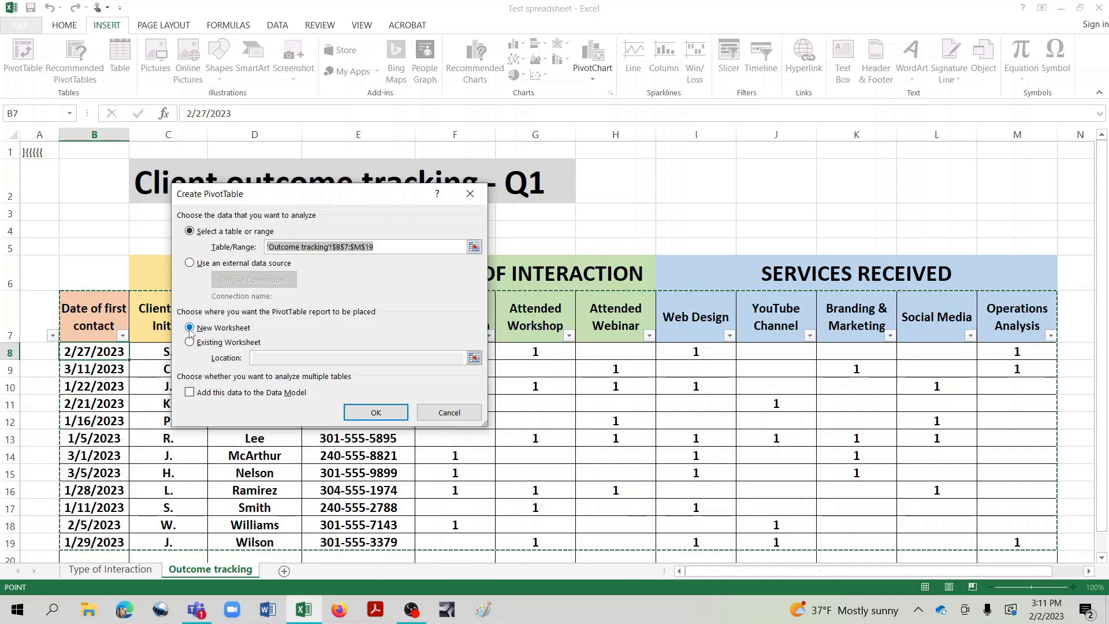
click(380, 421)
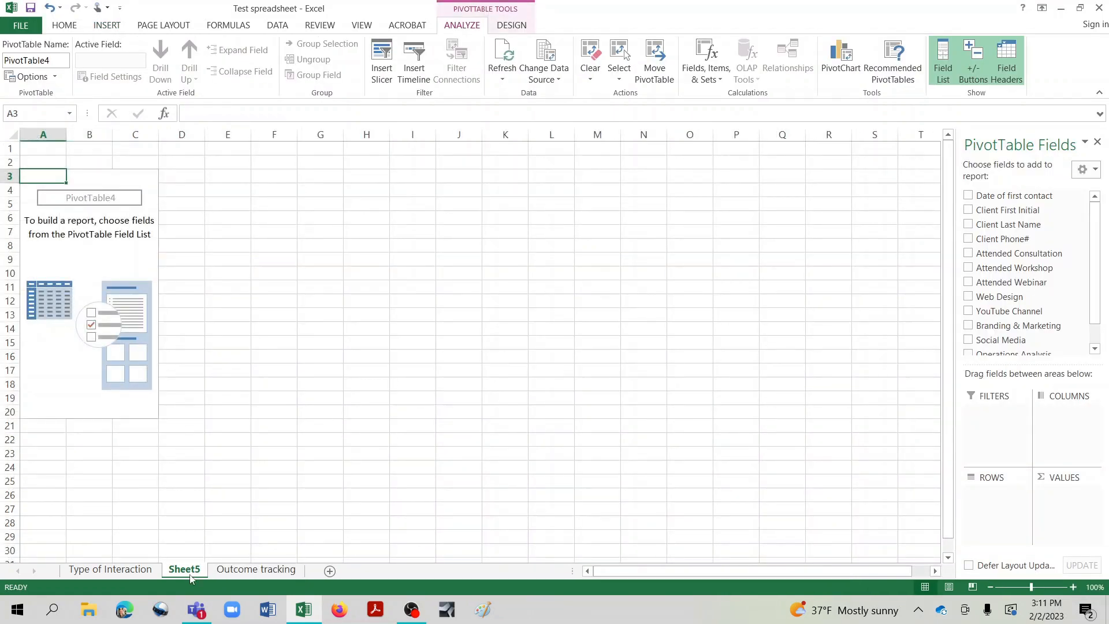
- Rename the new PivotTable worksheet Sheet5 as Services Received
right_click(190, 579)
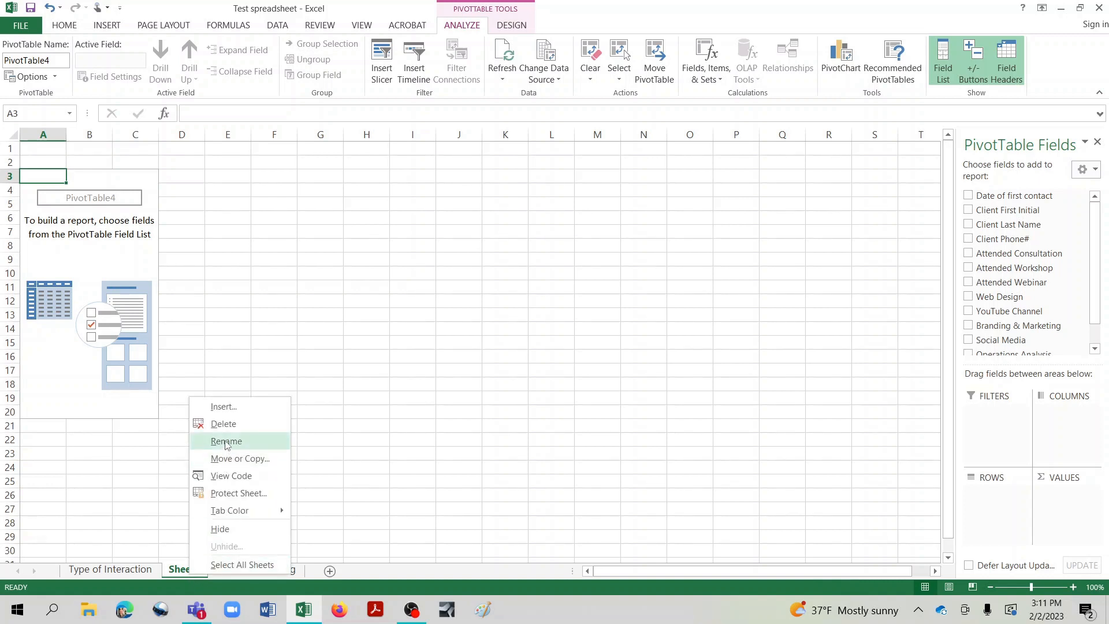
click(226, 442)
text(Ser)
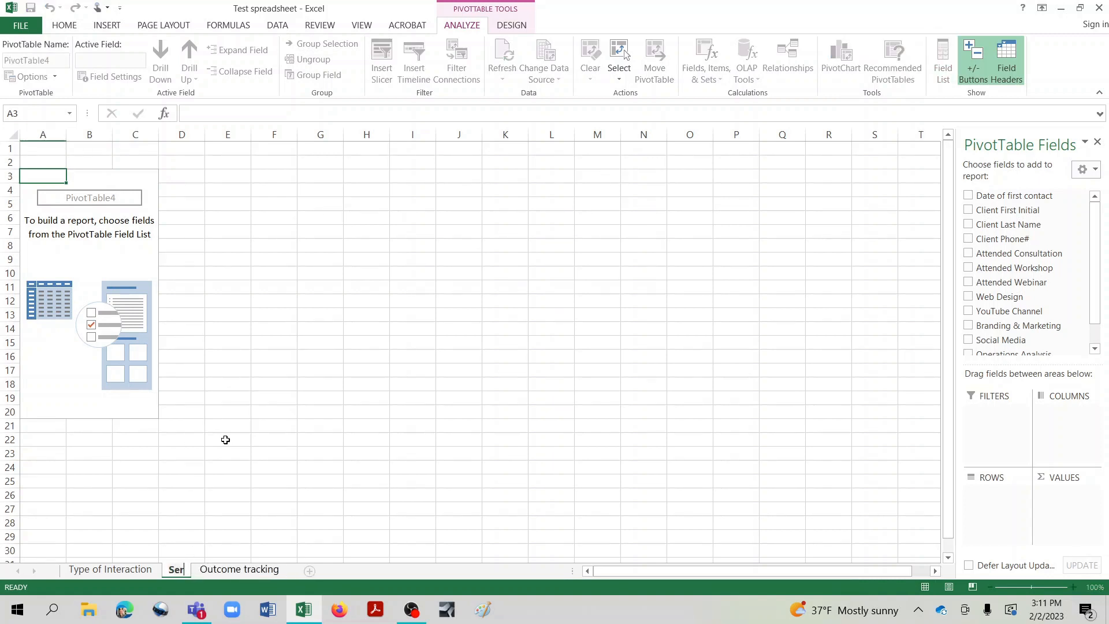
text(vices Received)
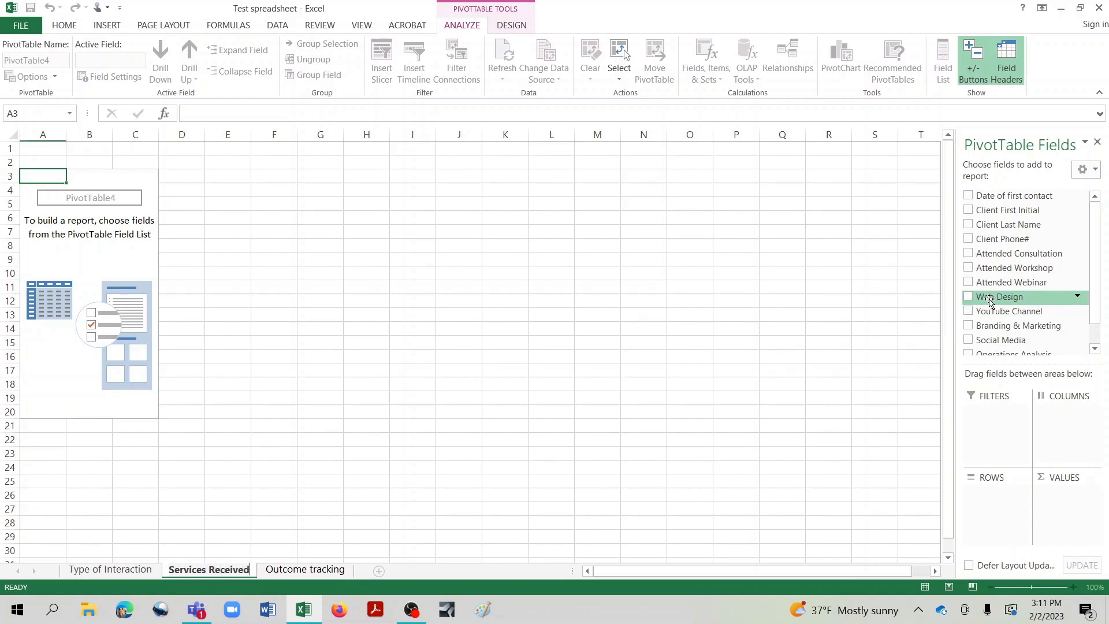
- Add the Web Design, YouTube Channel, Branding & Marketing, Social Media and Operations Analysis fields to the Services Received PivotTable
scroll(990, 301, down, 1)
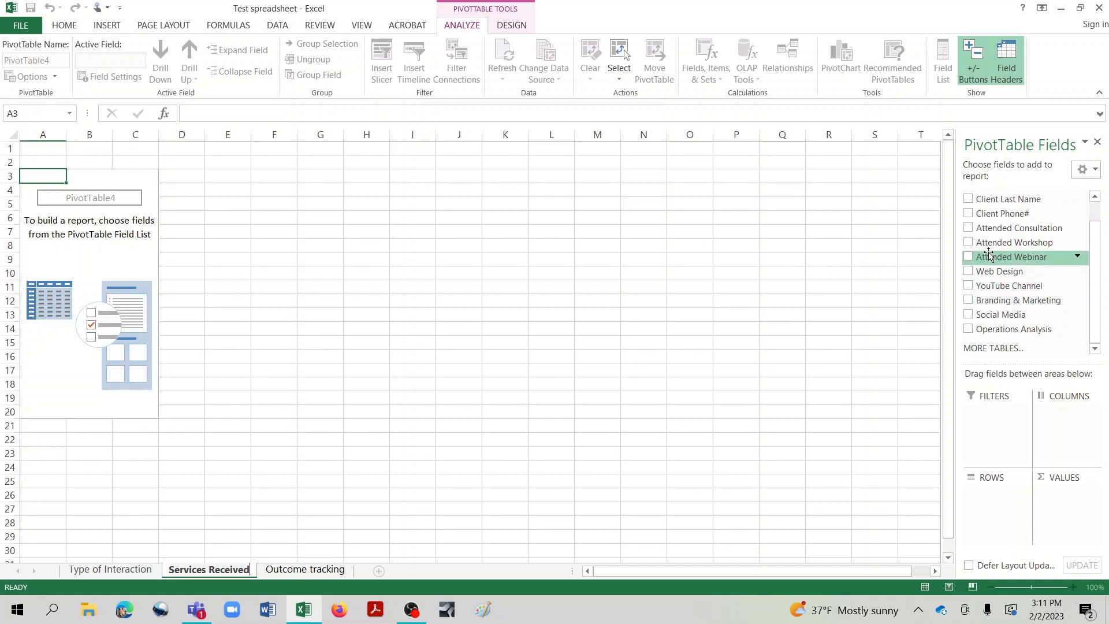
click(969, 272)
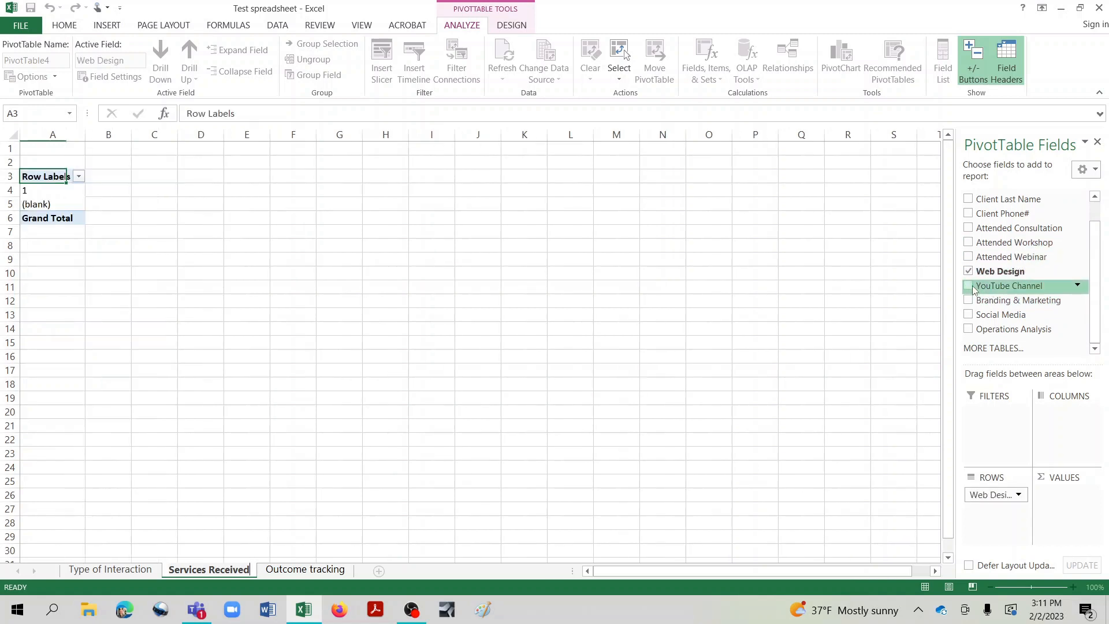
click(969, 286)
click(970, 301)
click(970, 315)
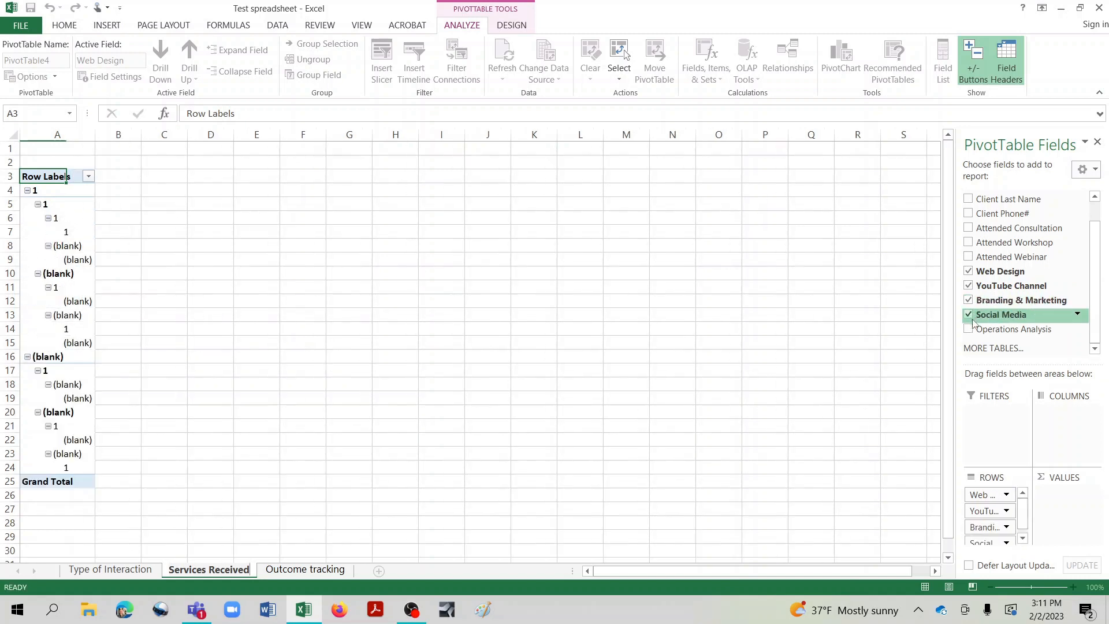
click(969, 329)
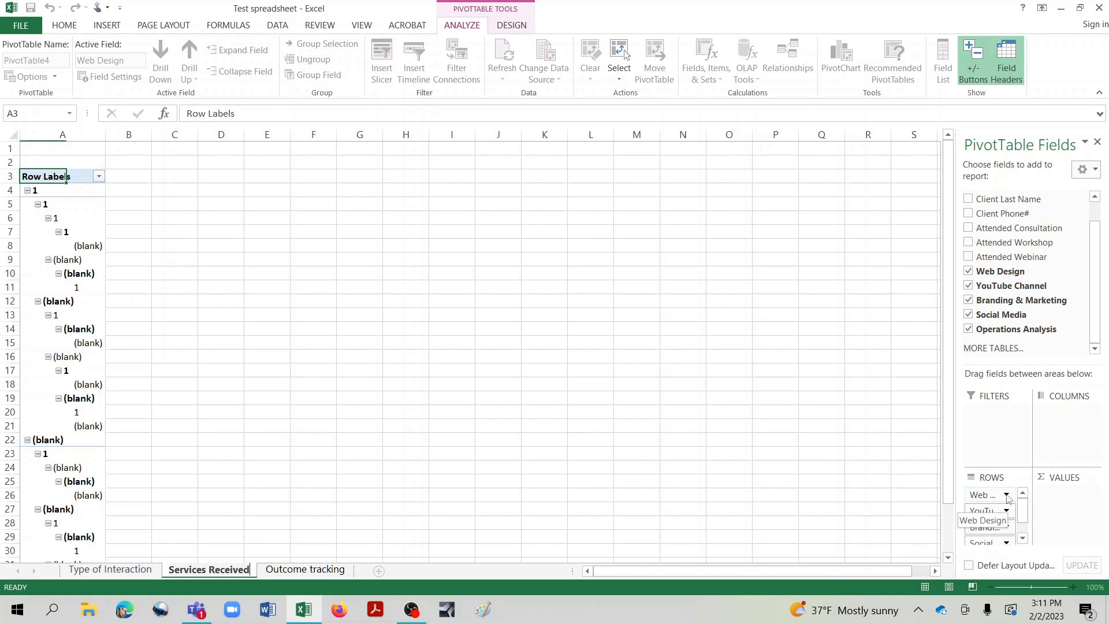
- Move the five service fields from Rows to Values as counts, and place the Values field in Rows
drag(989, 494, 1070, 492)
drag(985, 496, 1055, 532)
drag(989, 495, 1067, 544)
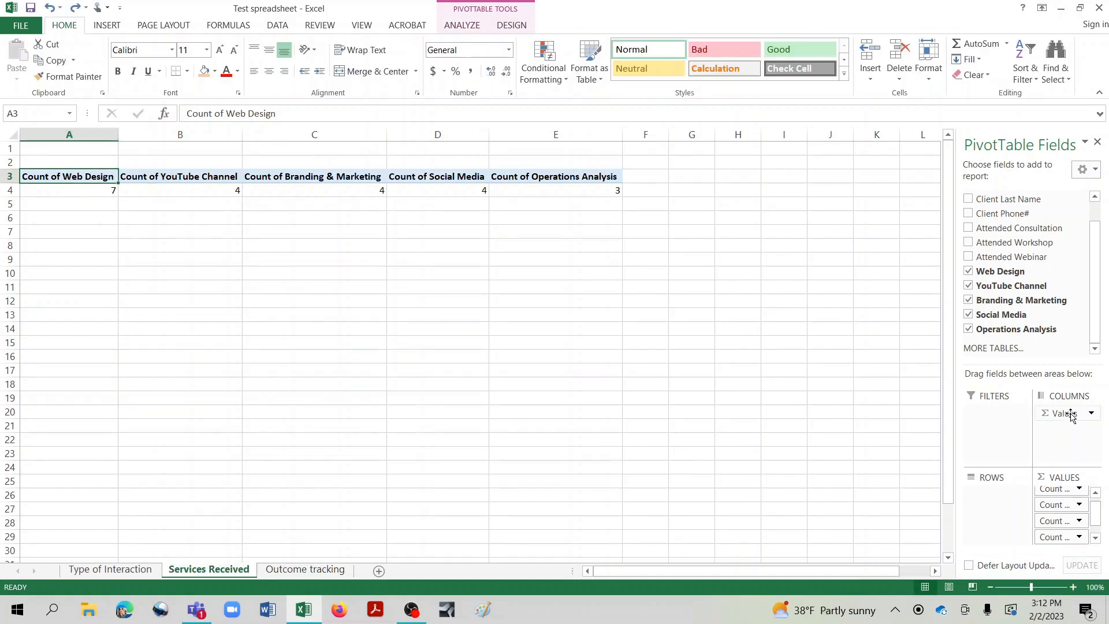
drag(1071, 414, 995, 497)
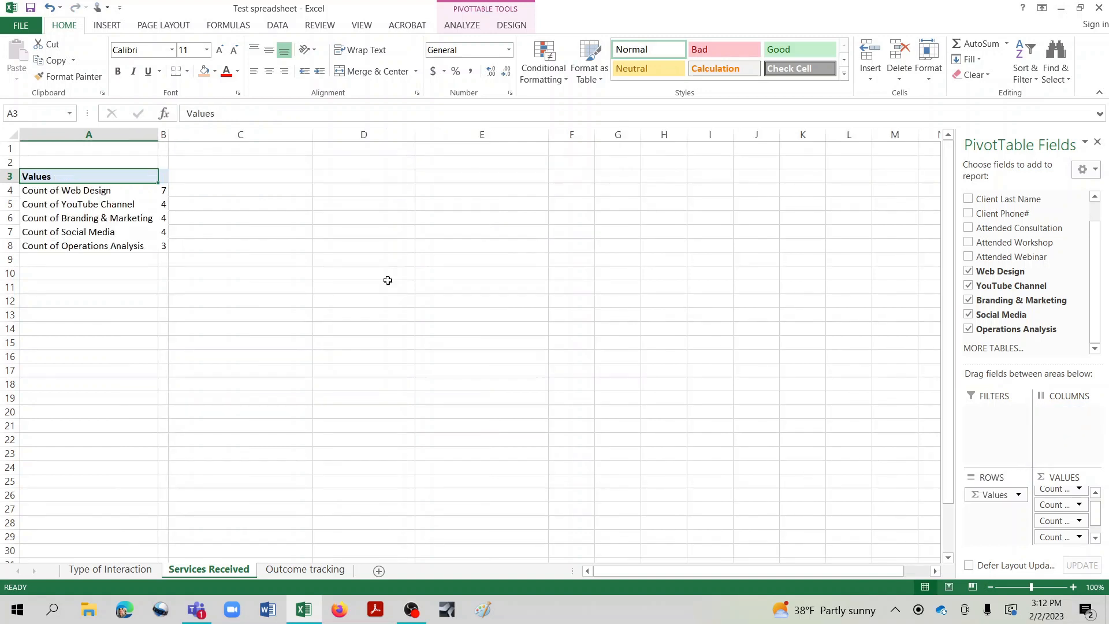
- Format A2:B11 on the Services Received sheet as bold 14 pt, and widen columns A and B to fit
drag(79, 164, 165, 287)
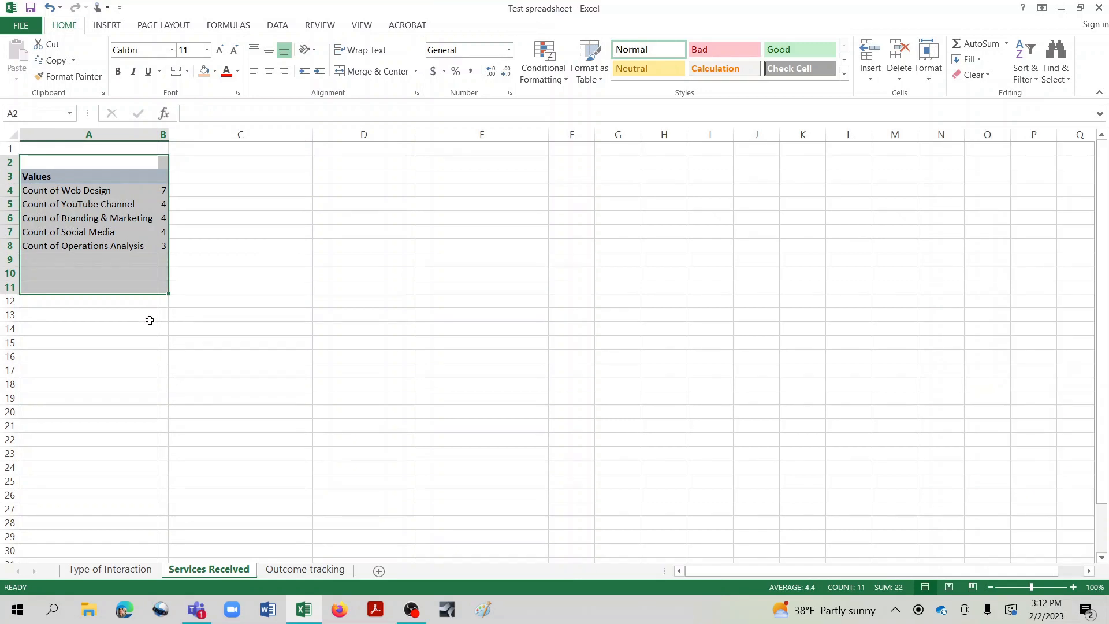
click(205, 51)
click(187, 135)
click(118, 72)
click(214, 251)
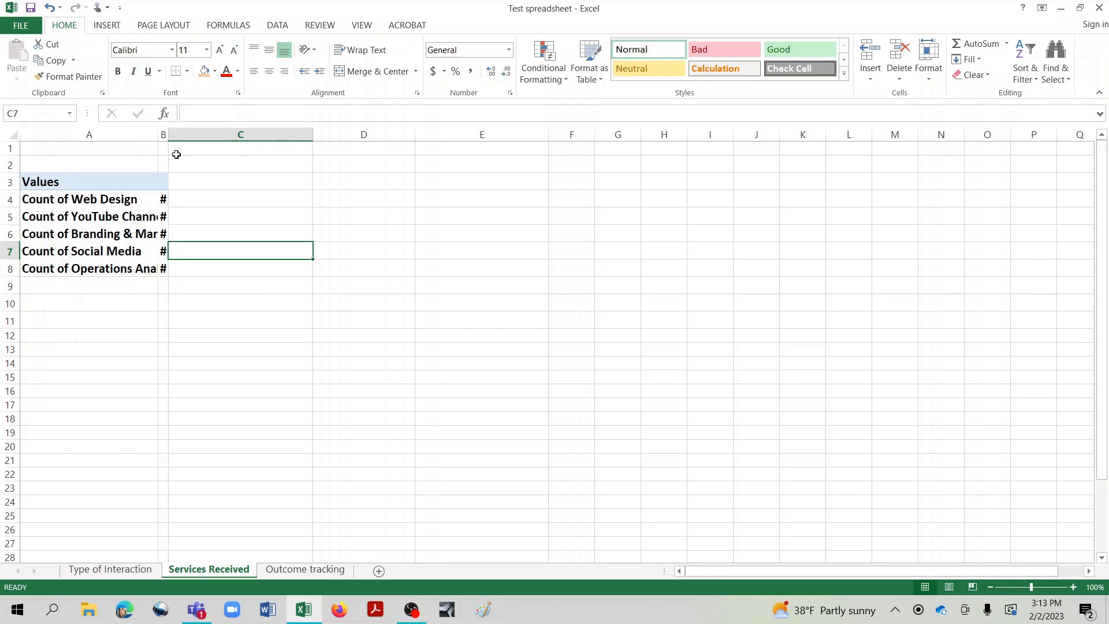
double_click(158, 135)
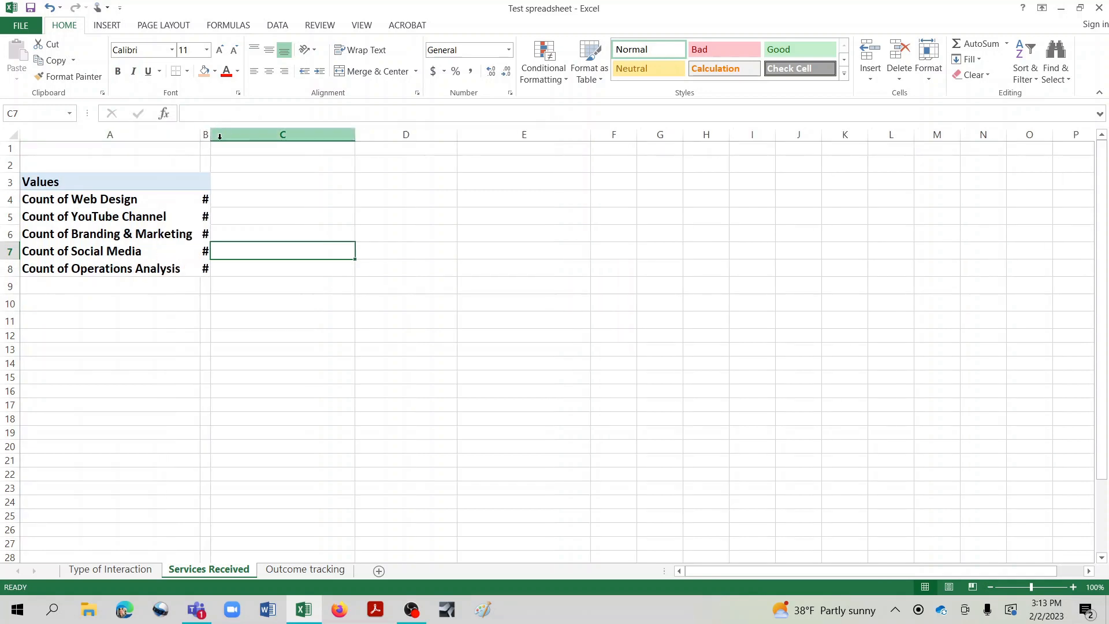
drag(210, 134, 242, 135)
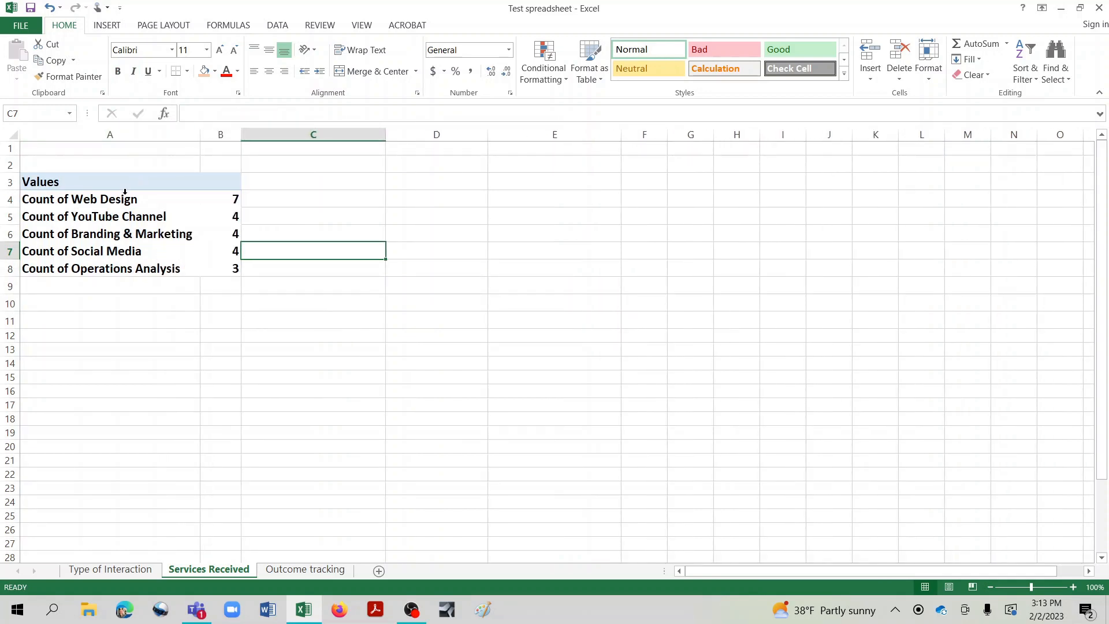
- Apply outline and inside borders to the service counts in A4:B8
drag(122, 199, 205, 263)
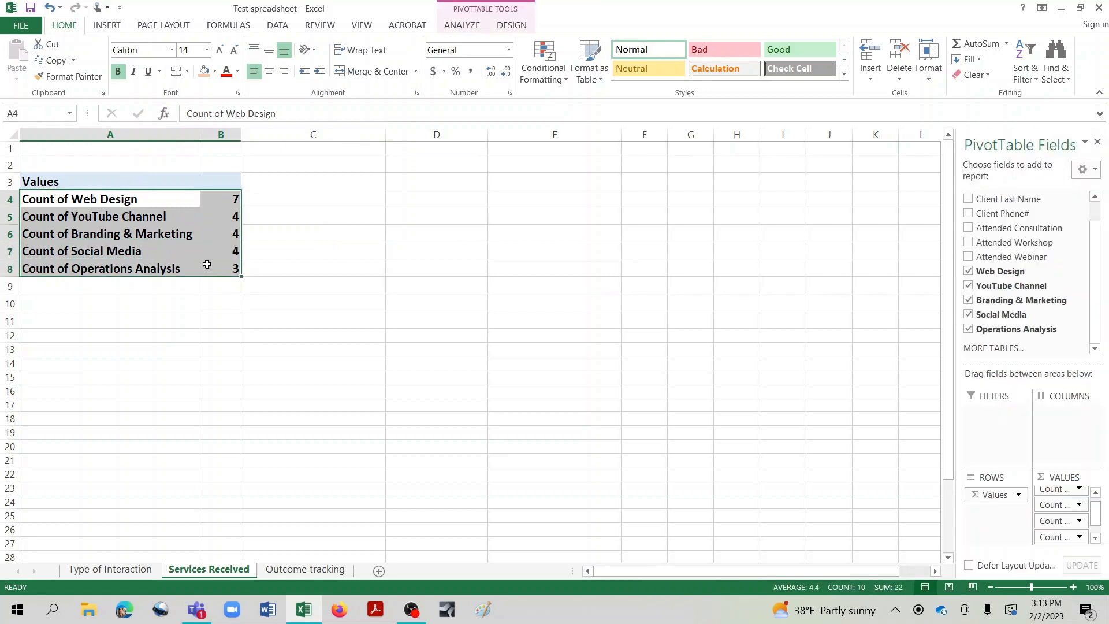
right_click(207, 264)
click(289, 292)
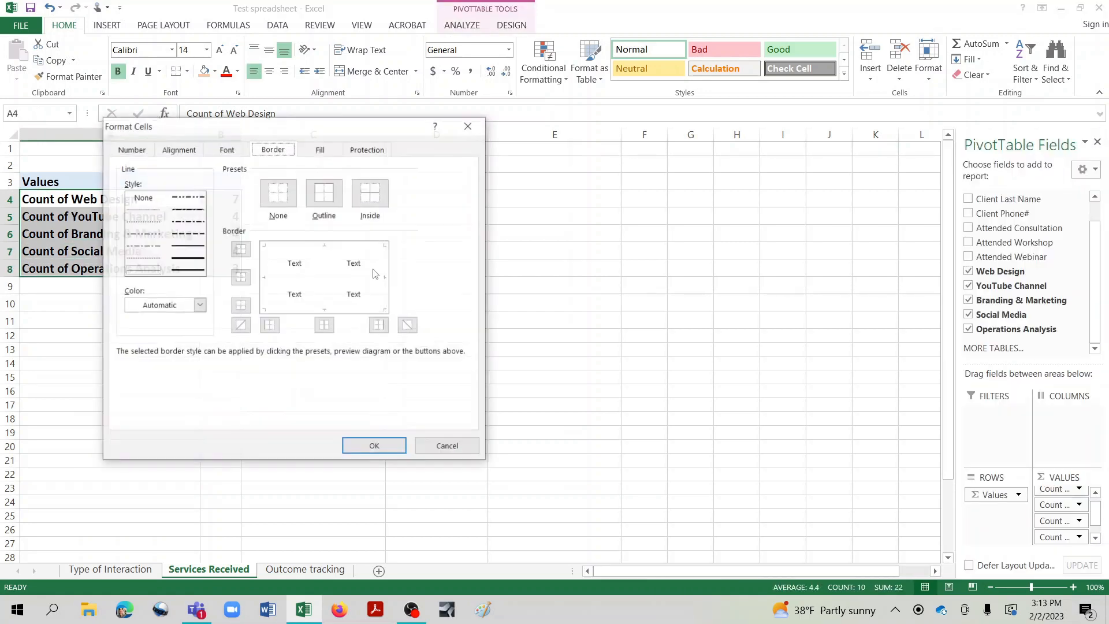
click(371, 198)
click(324, 195)
click(375, 447)
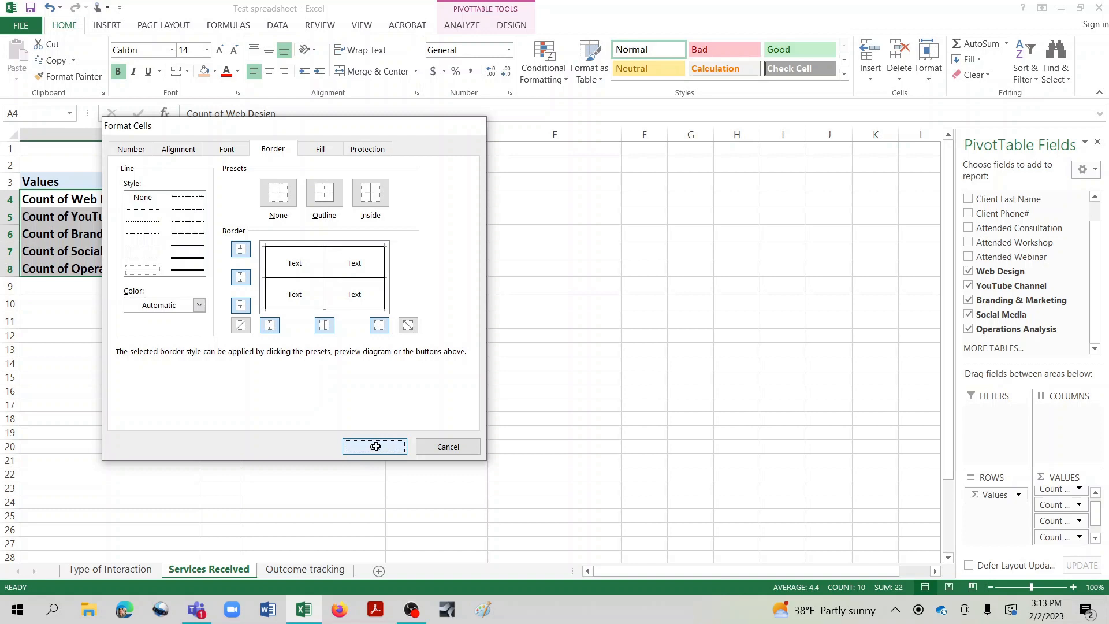
- Center the contents of column B horizontally on the Services Received sheet
click(230, 135)
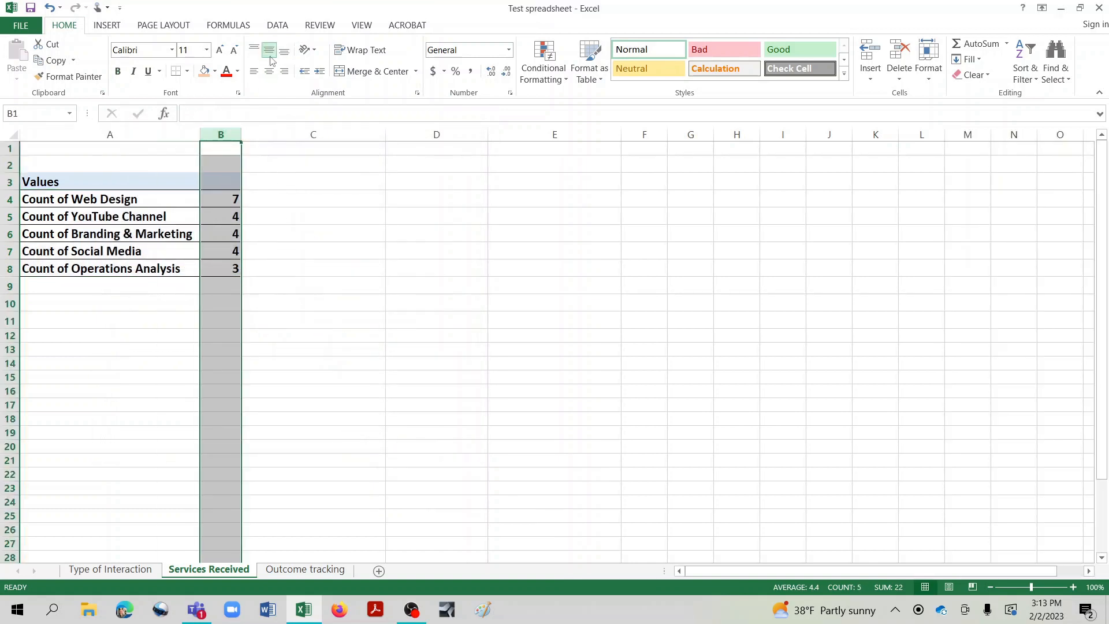
click(270, 71)
click(290, 255)
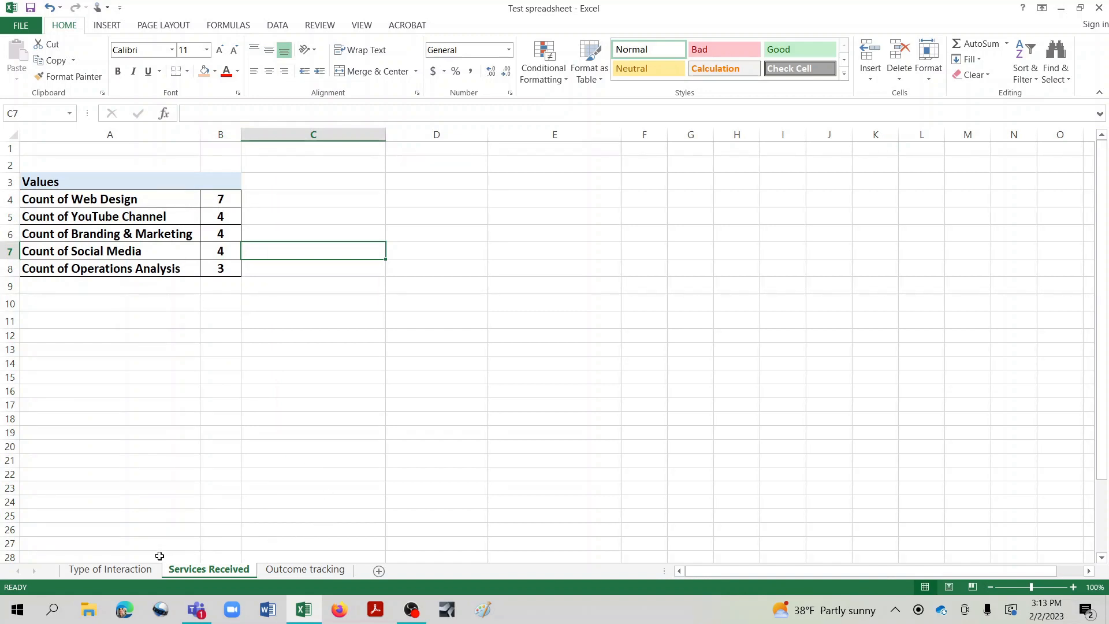
- Enter 1 under Branding & Marketing in cell K11 of the Outcome tracking sheet
click(288, 572)
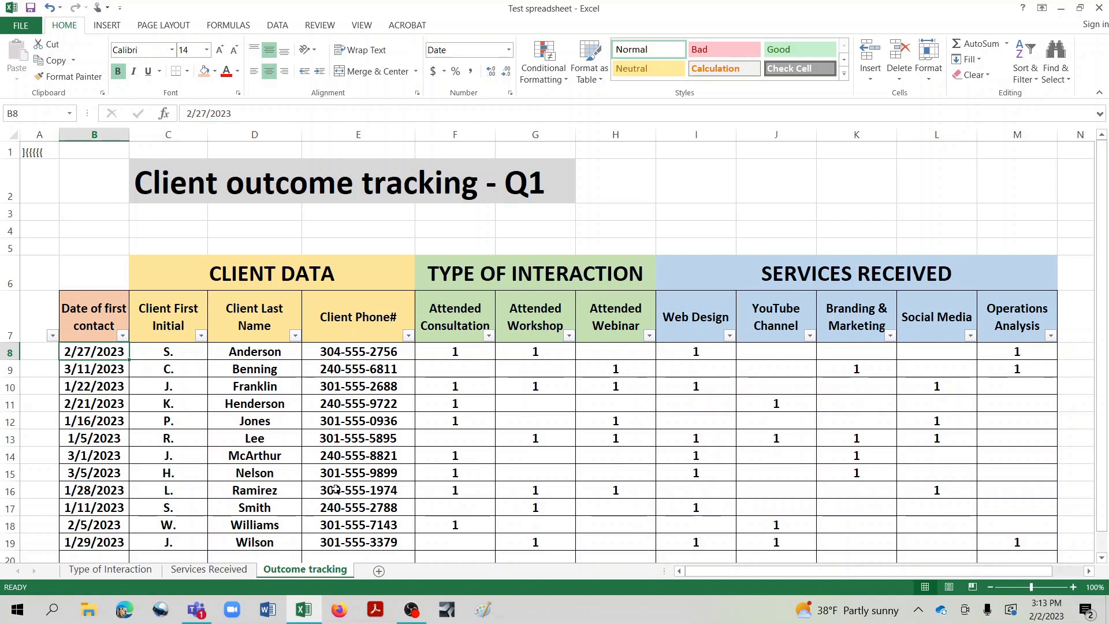
click(209, 570)
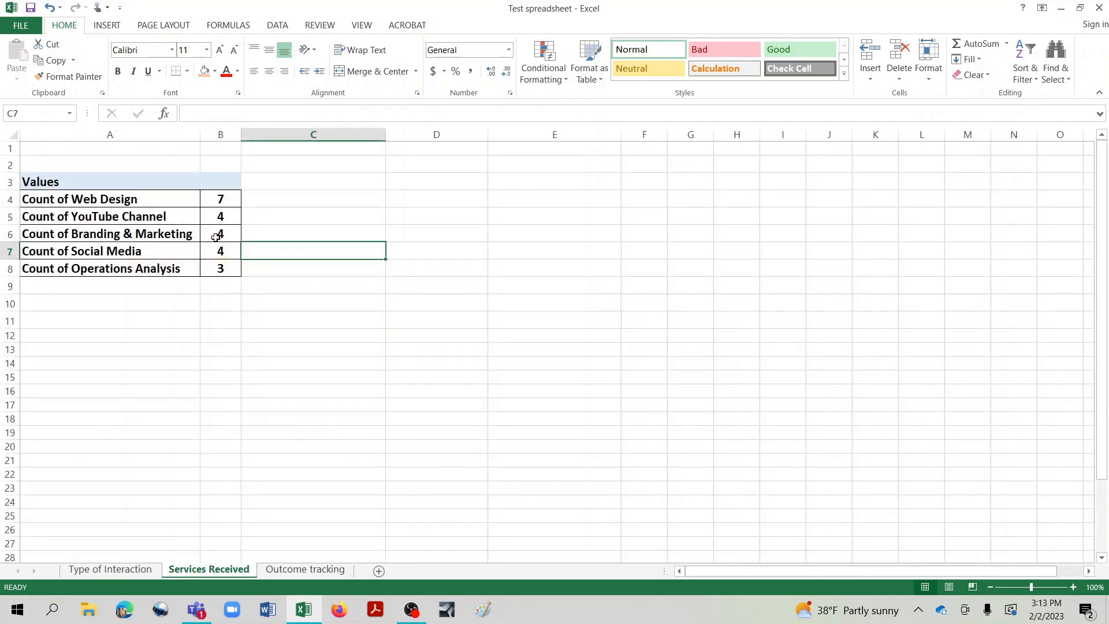
click(290, 572)
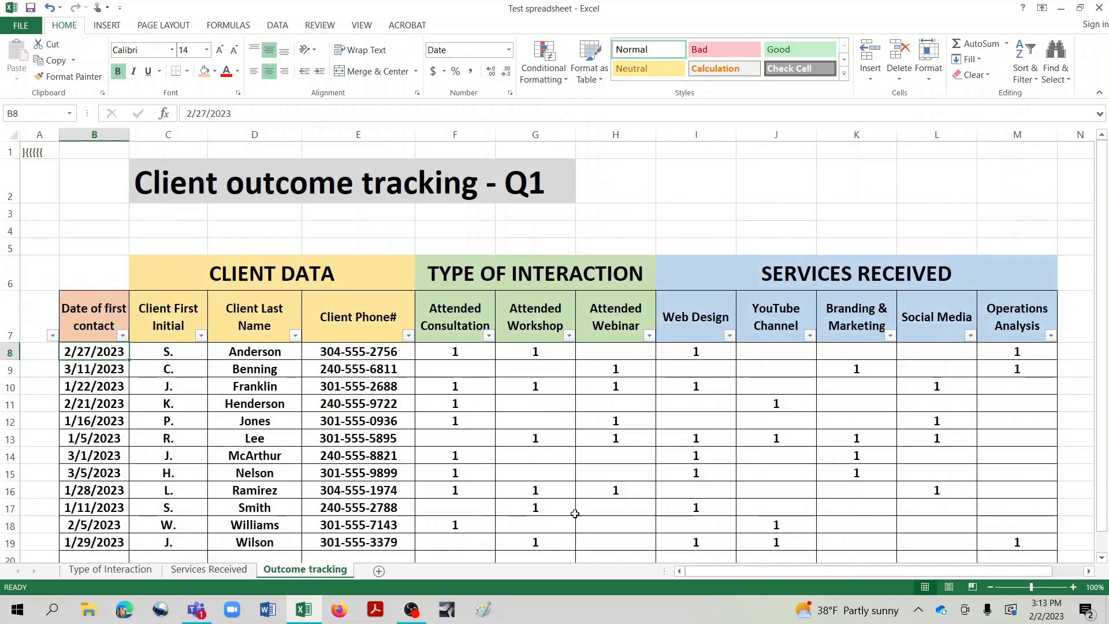
click(857, 404)
text(1)
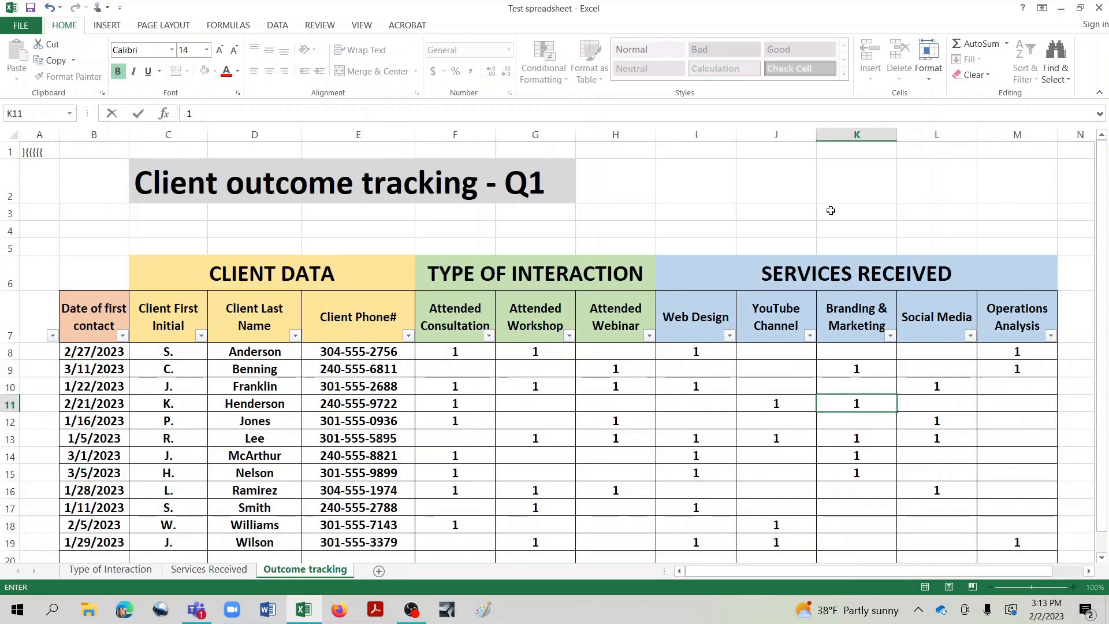
click(835, 212)
- Refresh all data for the PivotTable on the Services Received sheet, and widen its column B
click(230, 572)
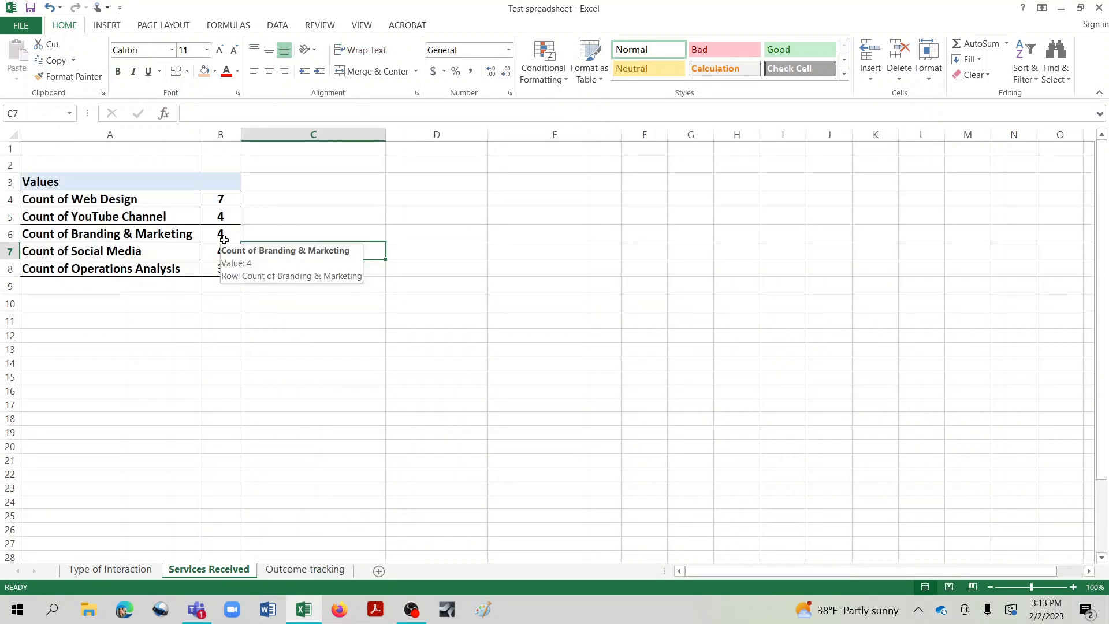
click(277, 26)
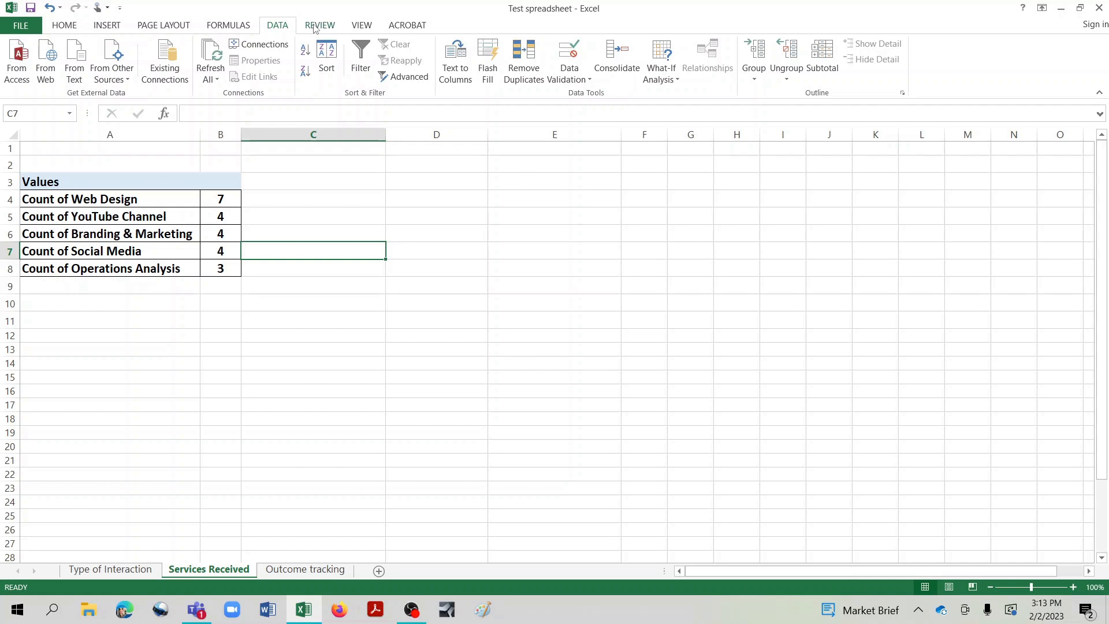
click(211, 76)
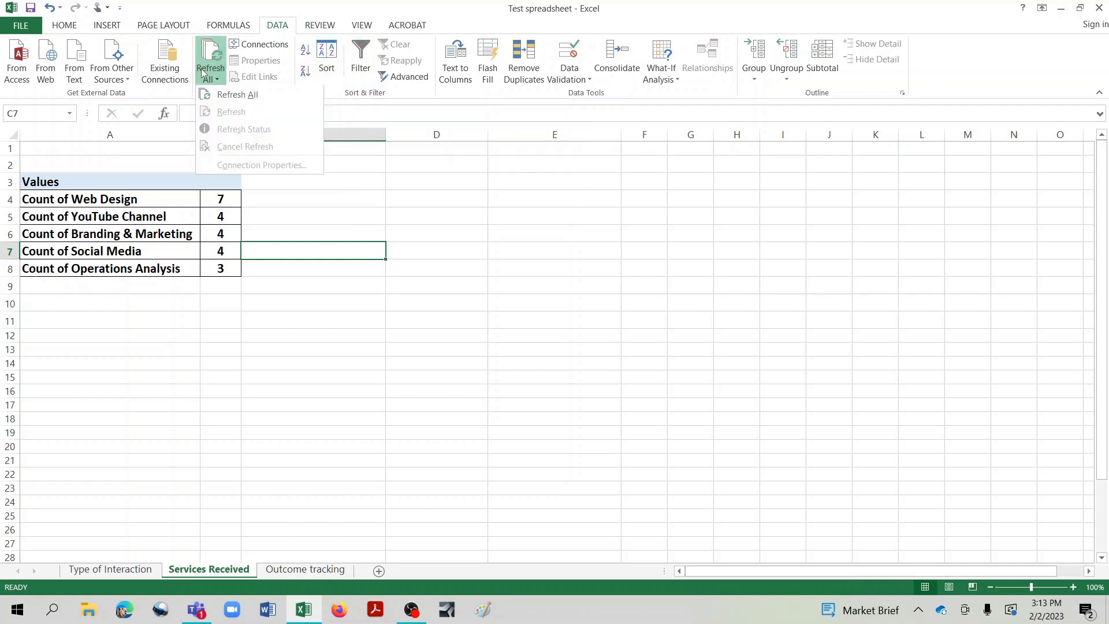
click(259, 98)
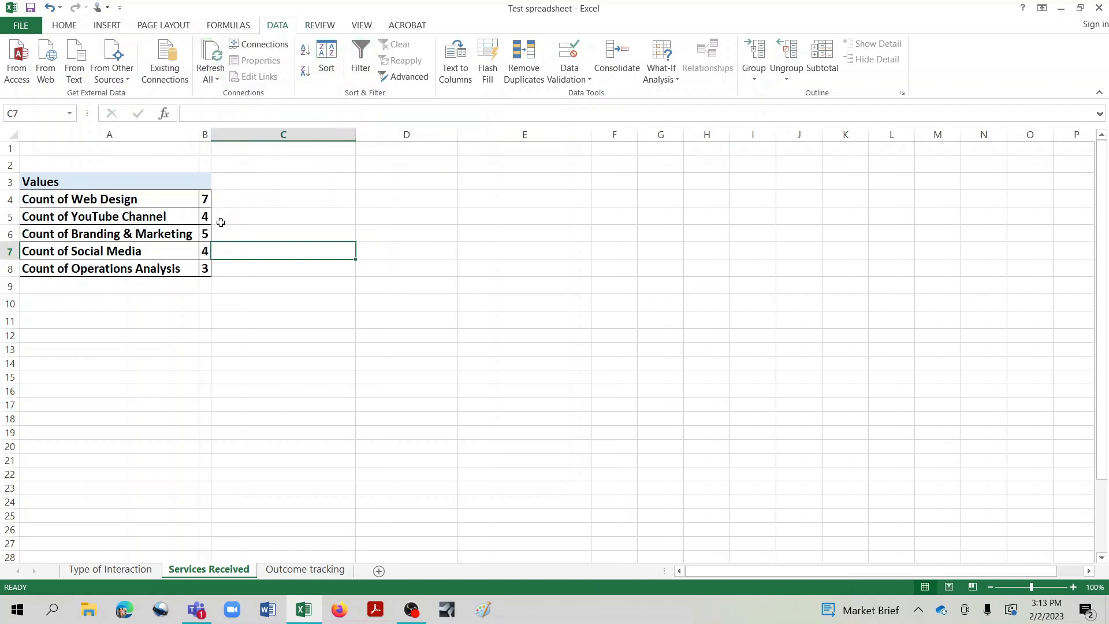
drag(213, 135, 260, 136)
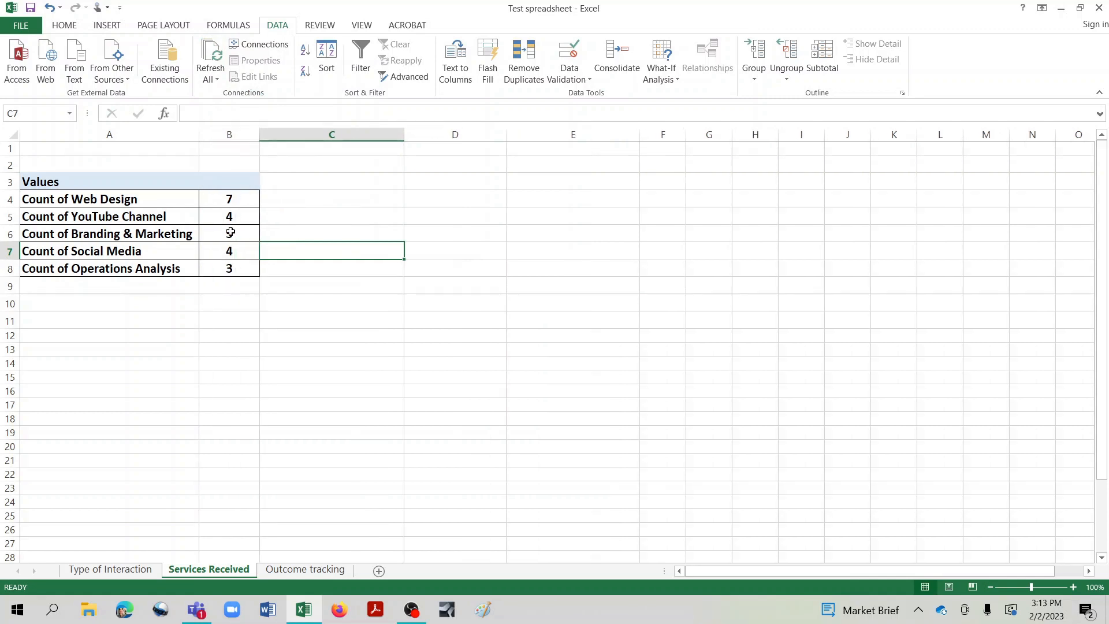
click(261, 398)
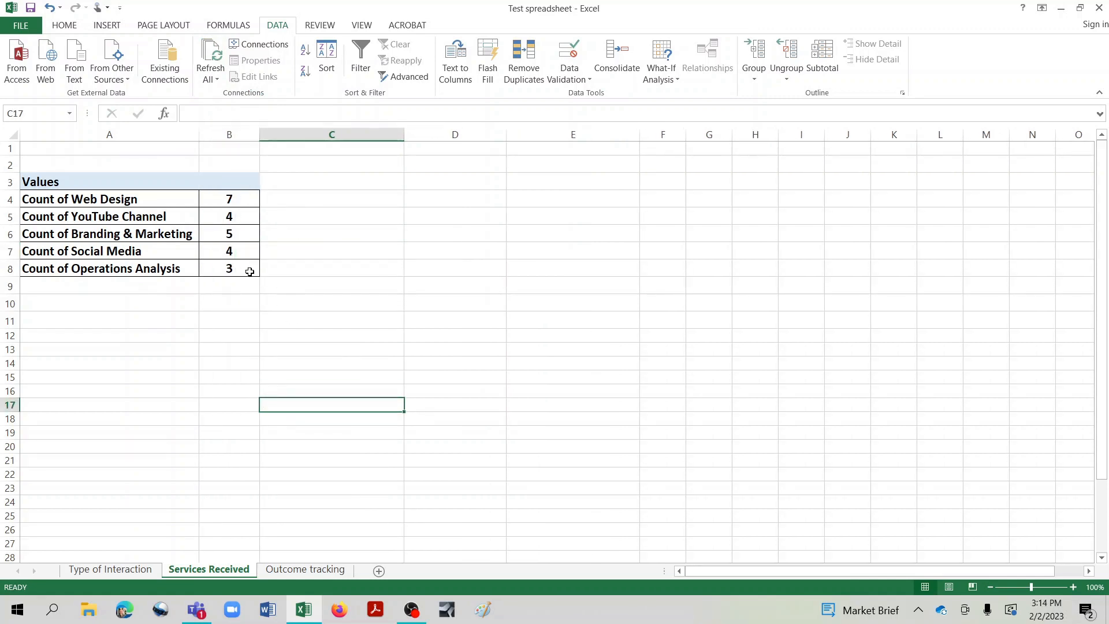
mouse_move(250, 271)
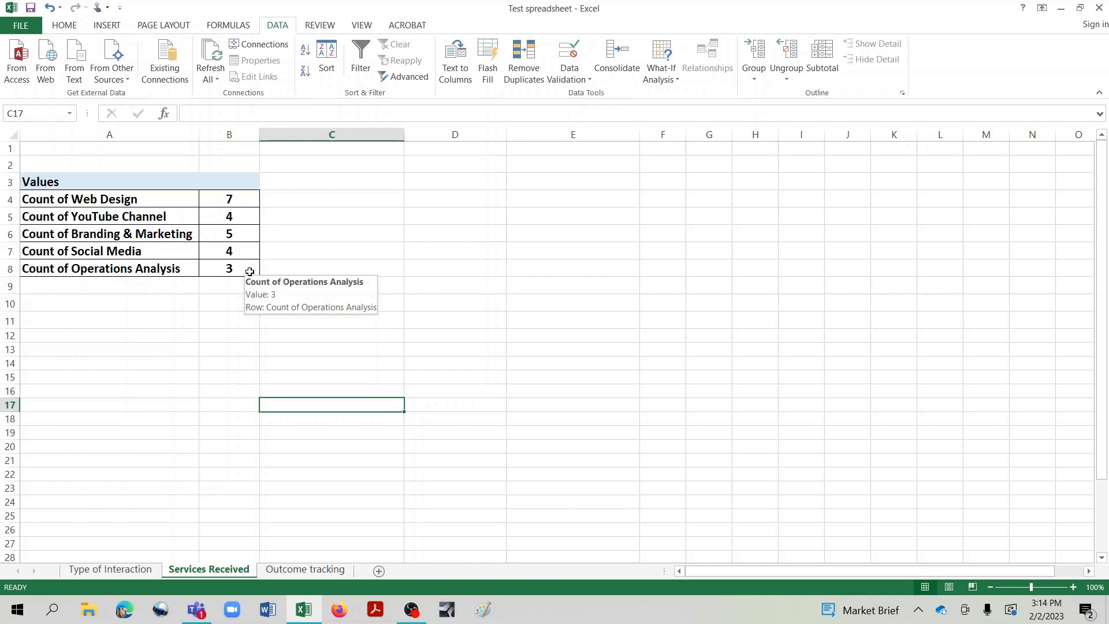
- On the Type of Interaction sheet, widen column B and insert a 2-D clustered column chart from A4:B6
click(128, 574)
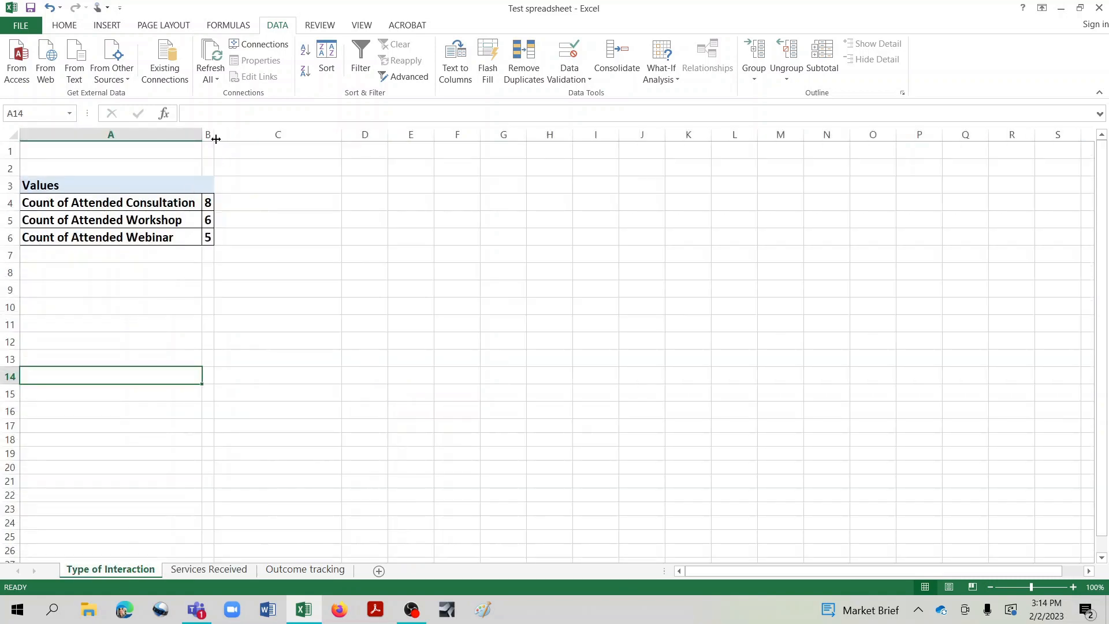
drag(214, 134, 234, 135)
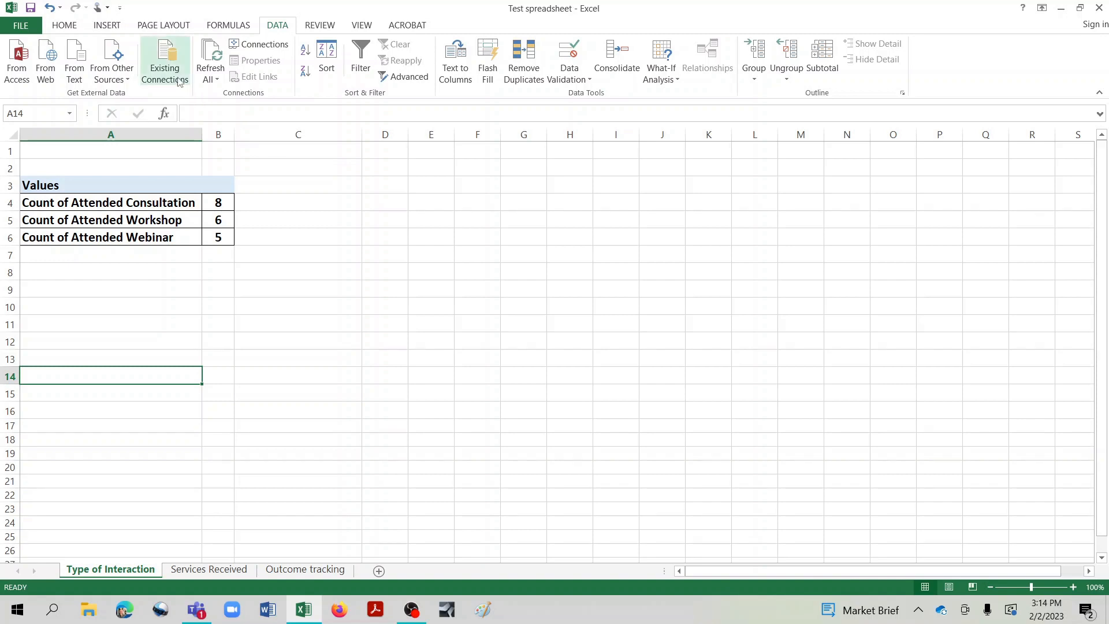
click(120, 27)
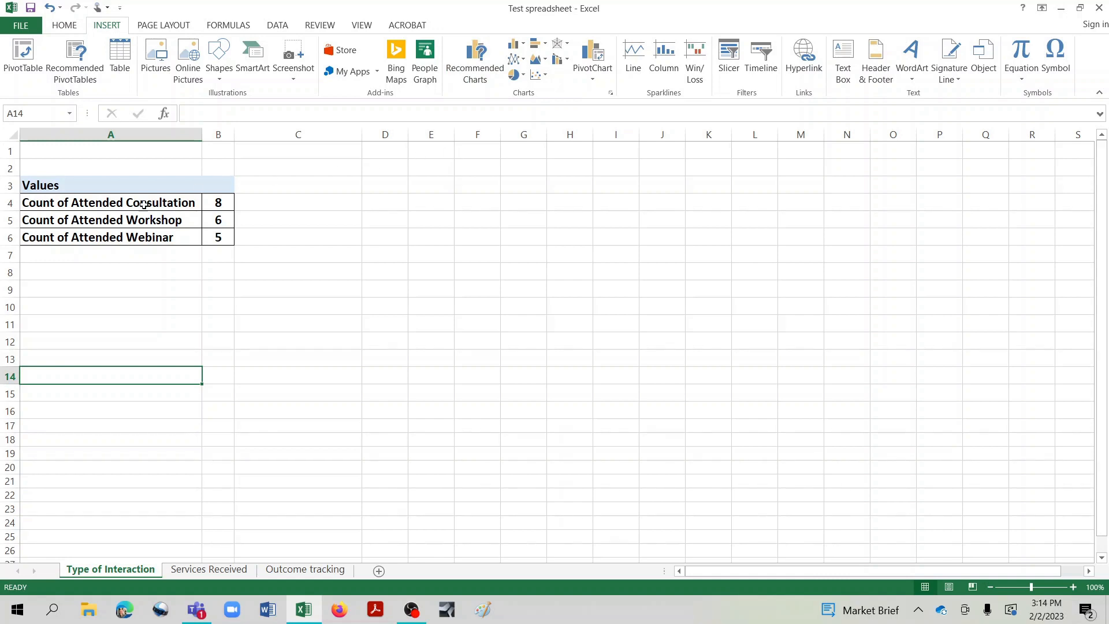
drag(123, 202, 211, 237)
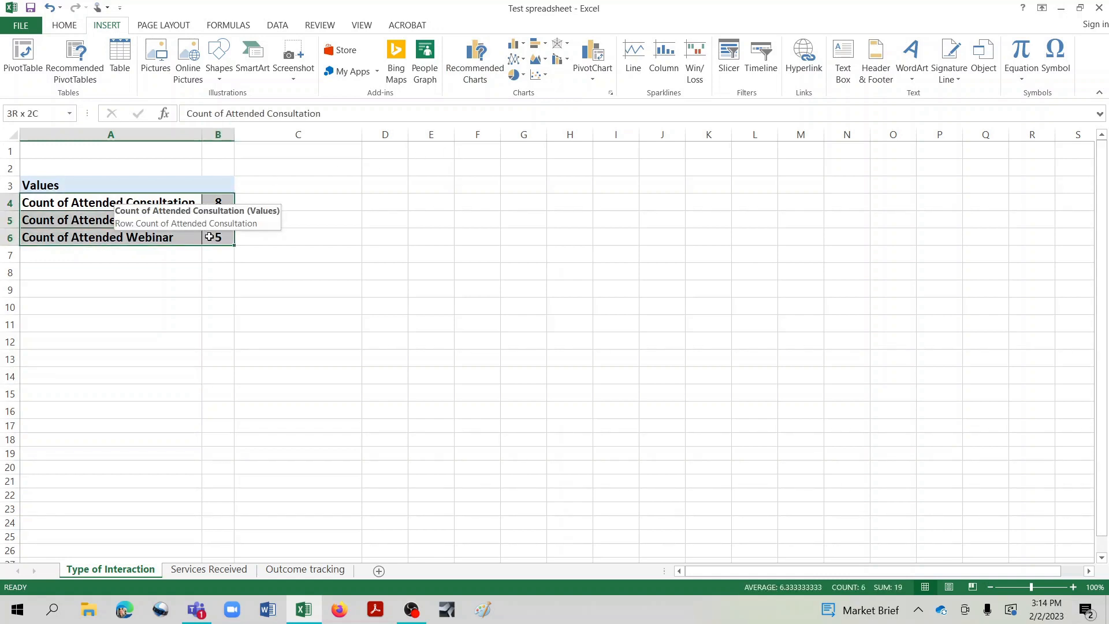
click(522, 47)
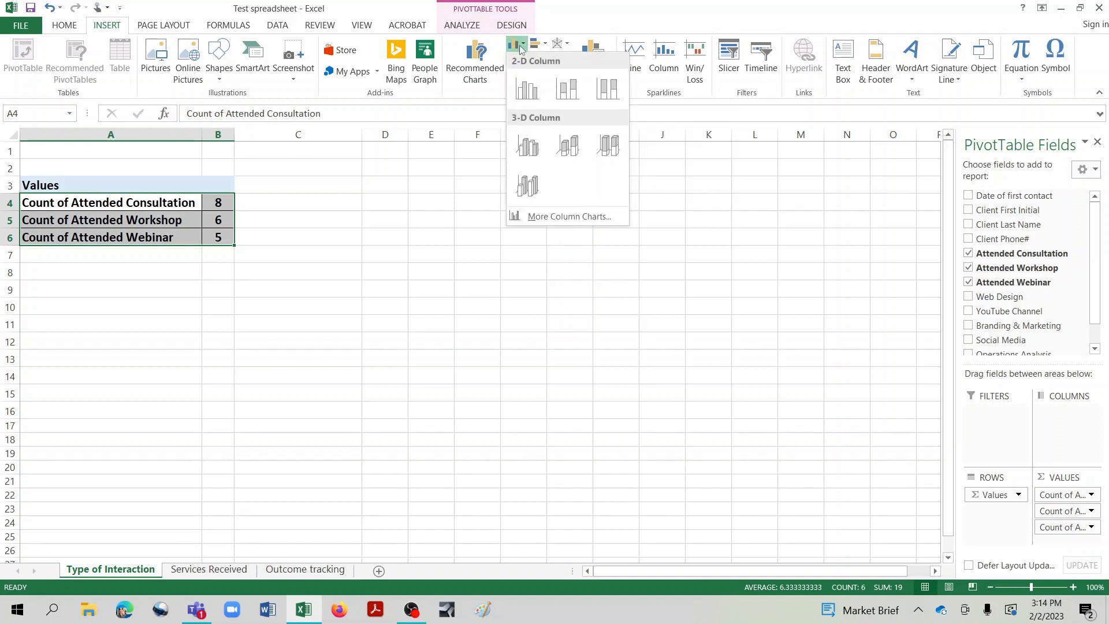
click(526, 85)
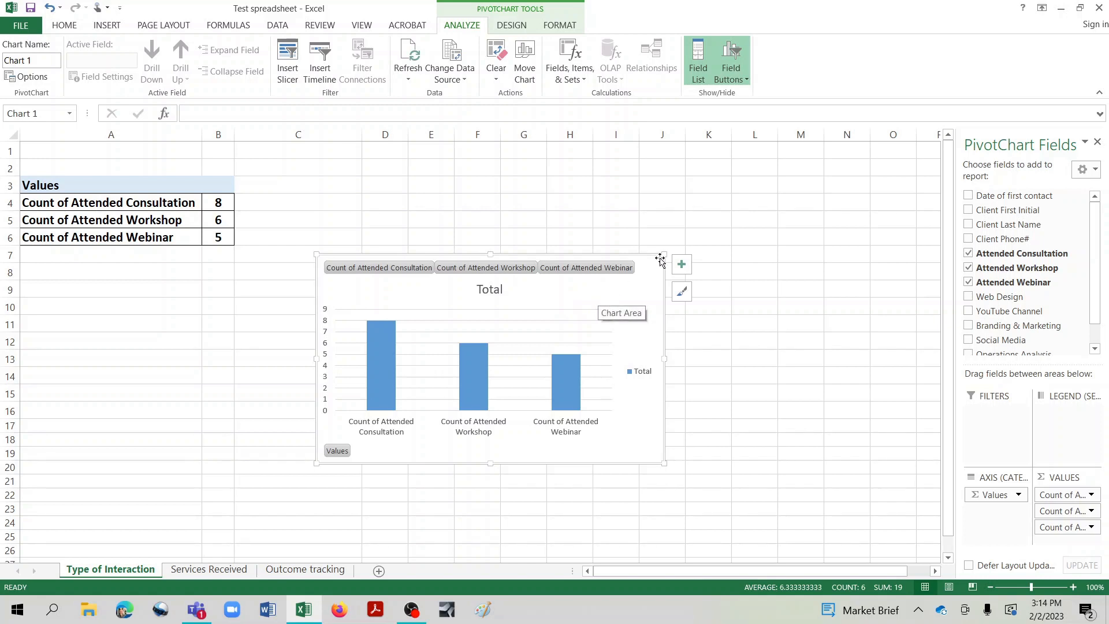
- Enlarge the interaction column chart and position it beside the PivotTable, spanning about columns C to N and rows 3 to 22
drag(663, 256, 830, 171)
drag(317, 464, 223, 507)
drag(609, 218, 661, 215)
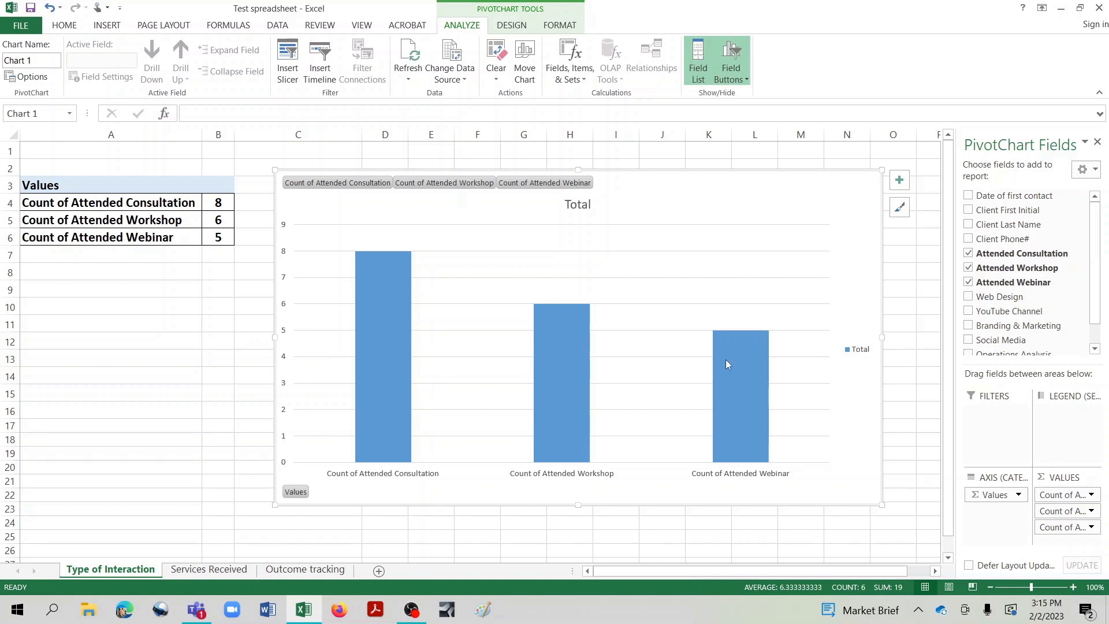
- Cut the column chart from the Type of Interaction sheet
click(213, 392)
click(779, 254)
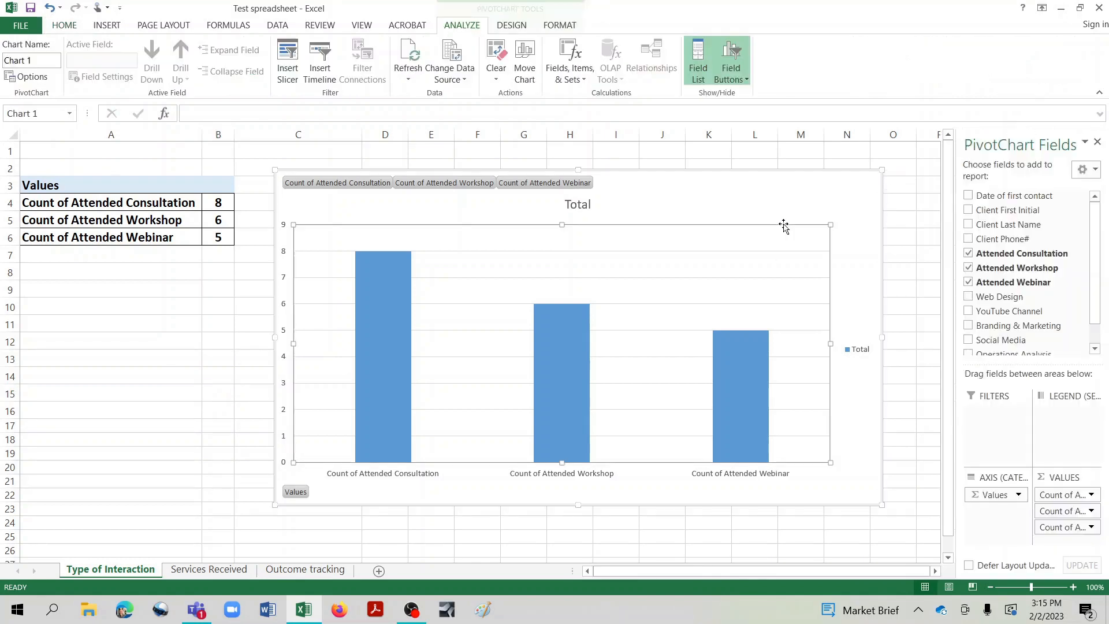
right_click(807, 208)
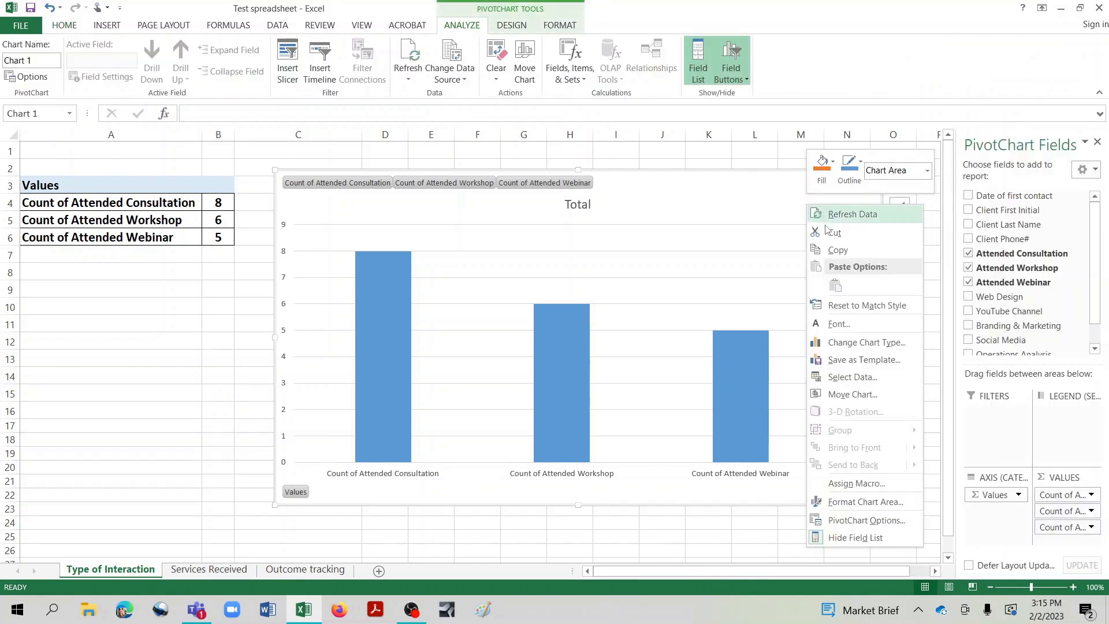
click(826, 230)
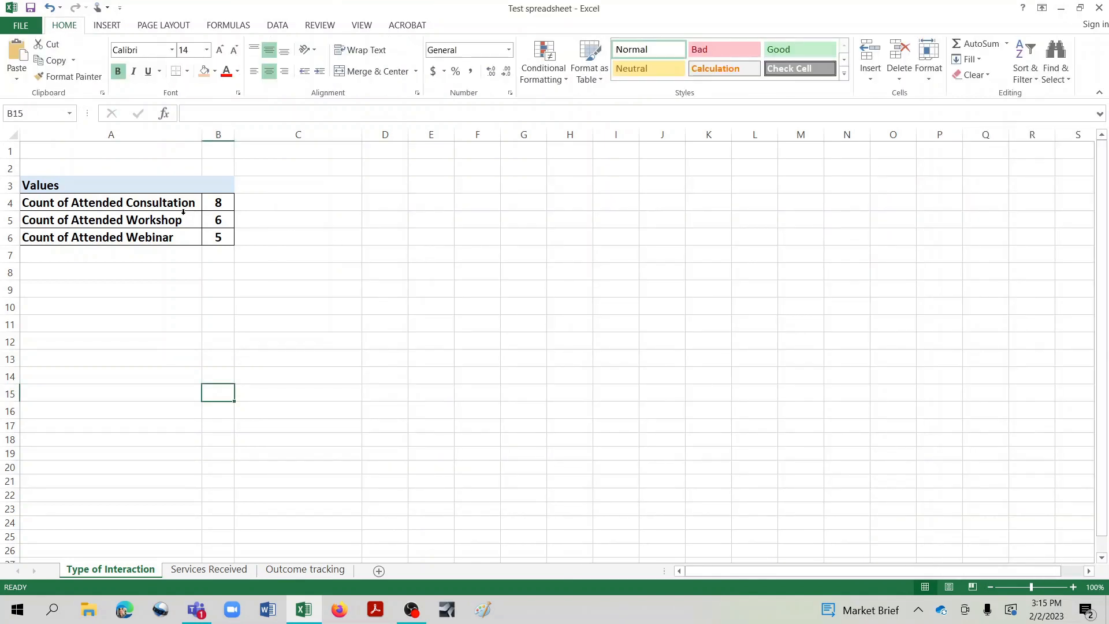
- Insert a 2-D pie chart from A4:B6 and enlarge it beside the PivotTable, spanning about columns C to L and rows 3 to 20
drag(177, 206, 218, 237)
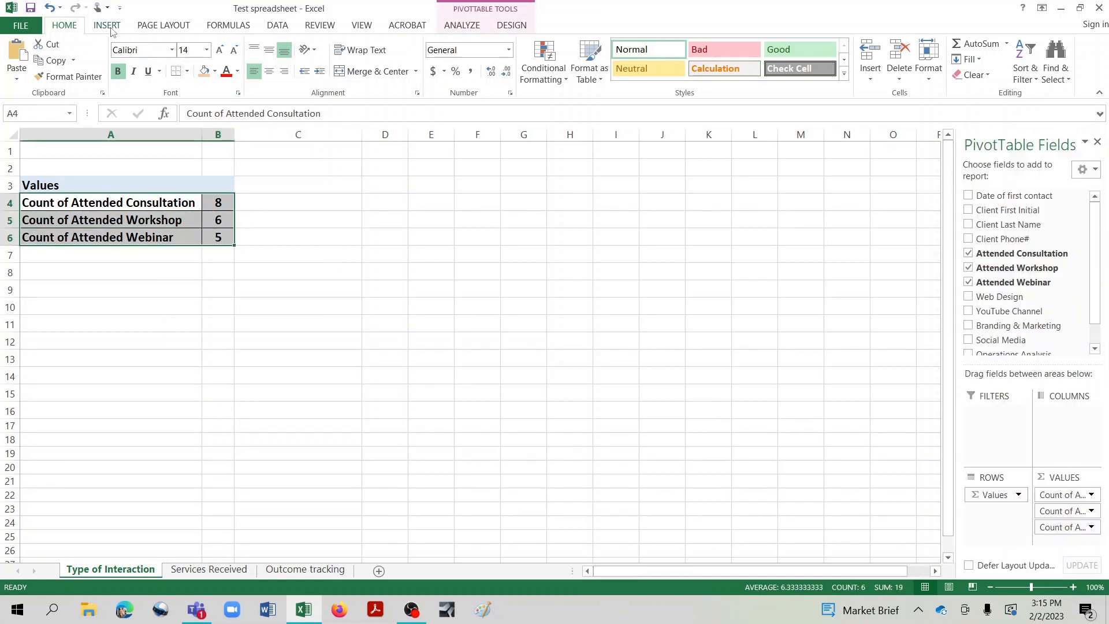
click(108, 26)
click(514, 74)
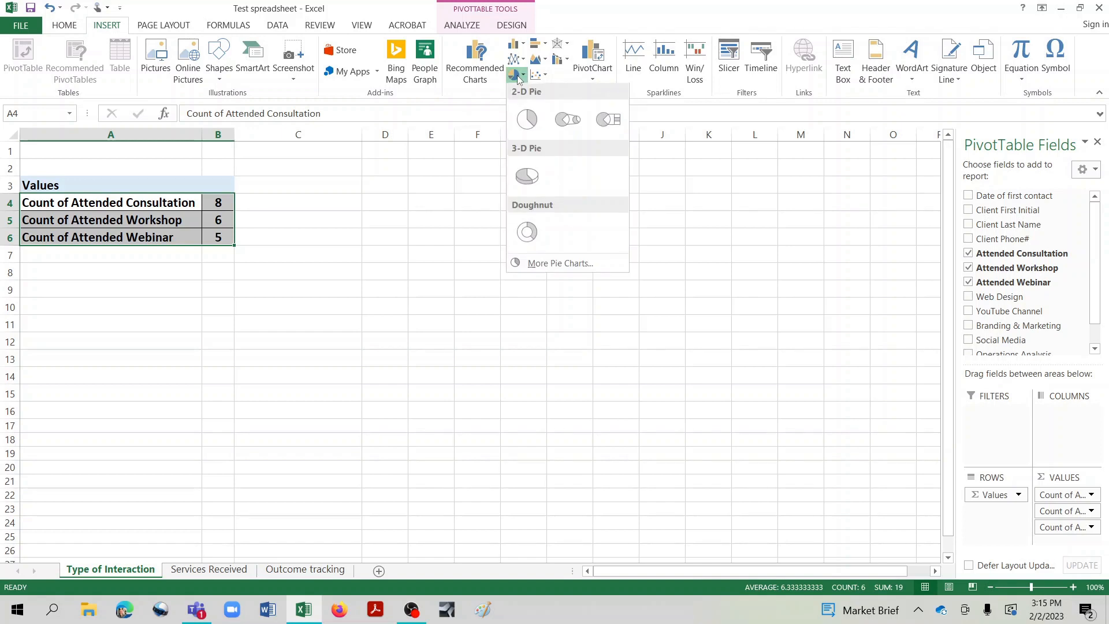
click(526, 119)
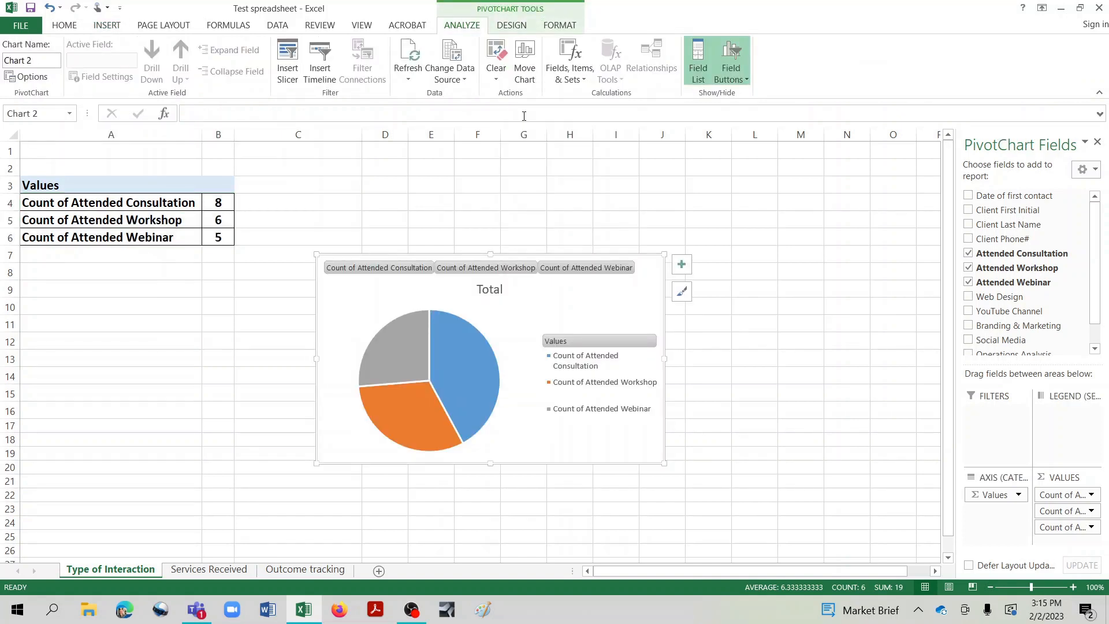
drag(664, 254, 763, 184)
drag(317, 463, 276, 475)
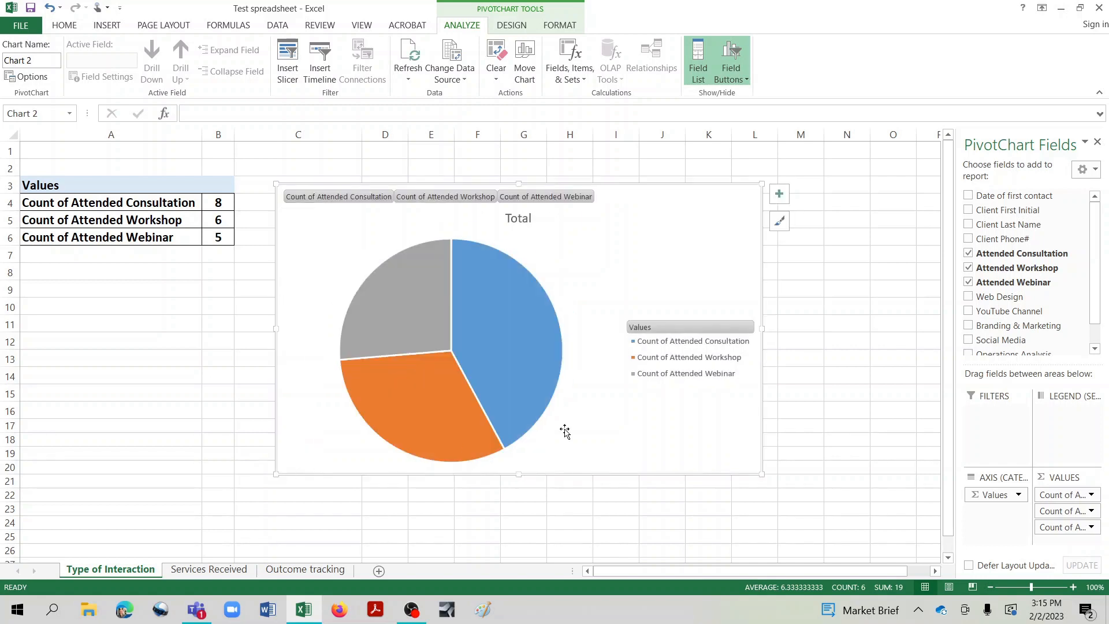
- Apply the third chart style, with gray gradient background and percentage labels, to the pie chart and enlarge it to about column M and row 23
click(780, 225)
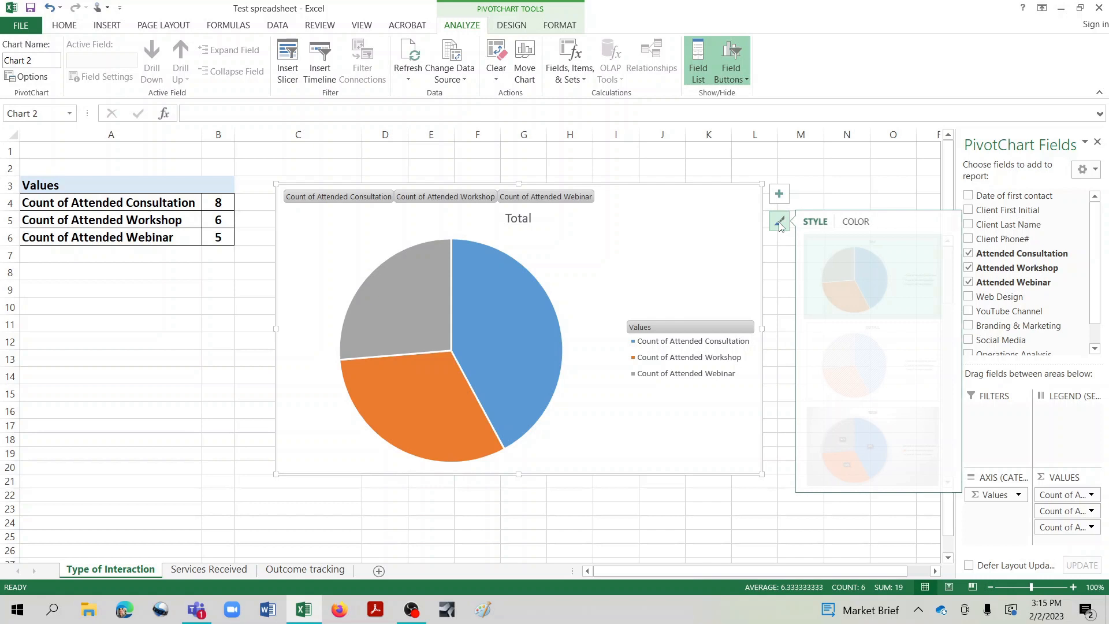
click(872, 445)
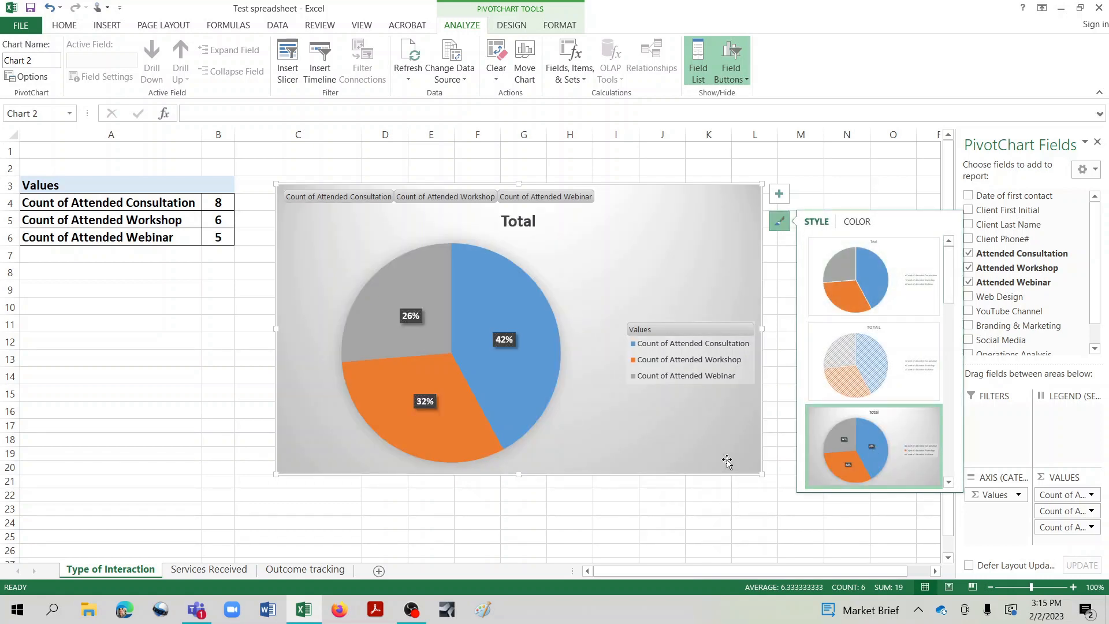
click(721, 495)
click(725, 460)
drag(763, 477, 805, 516)
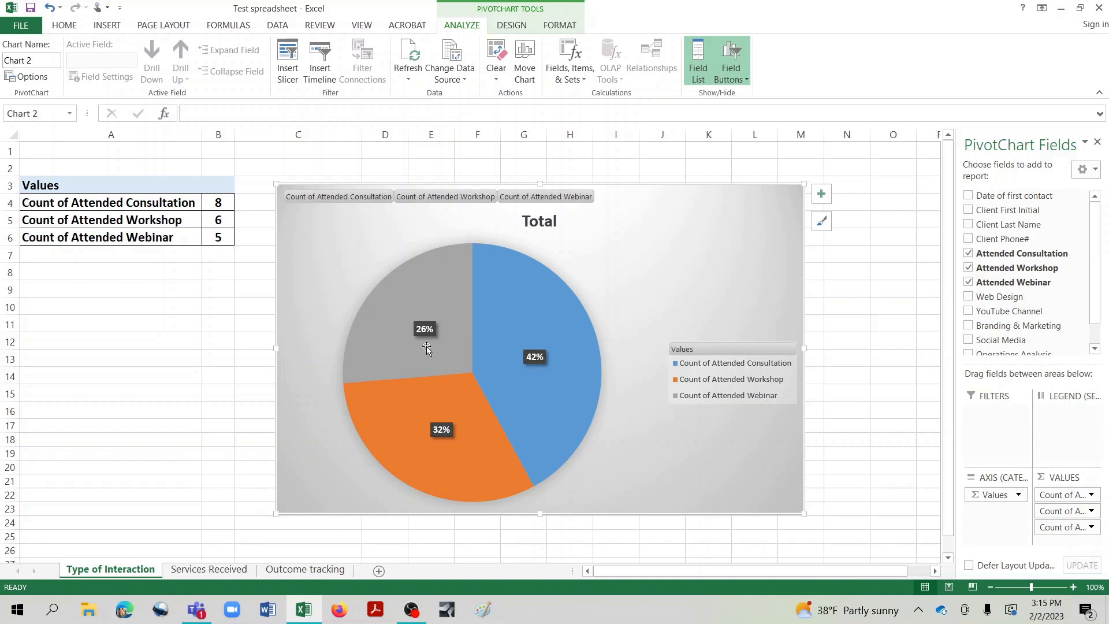
- Review the interaction pie chart, the Services Received PivotTable and the source data on the Outcome tracking sheet
mouse_move(439, 406)
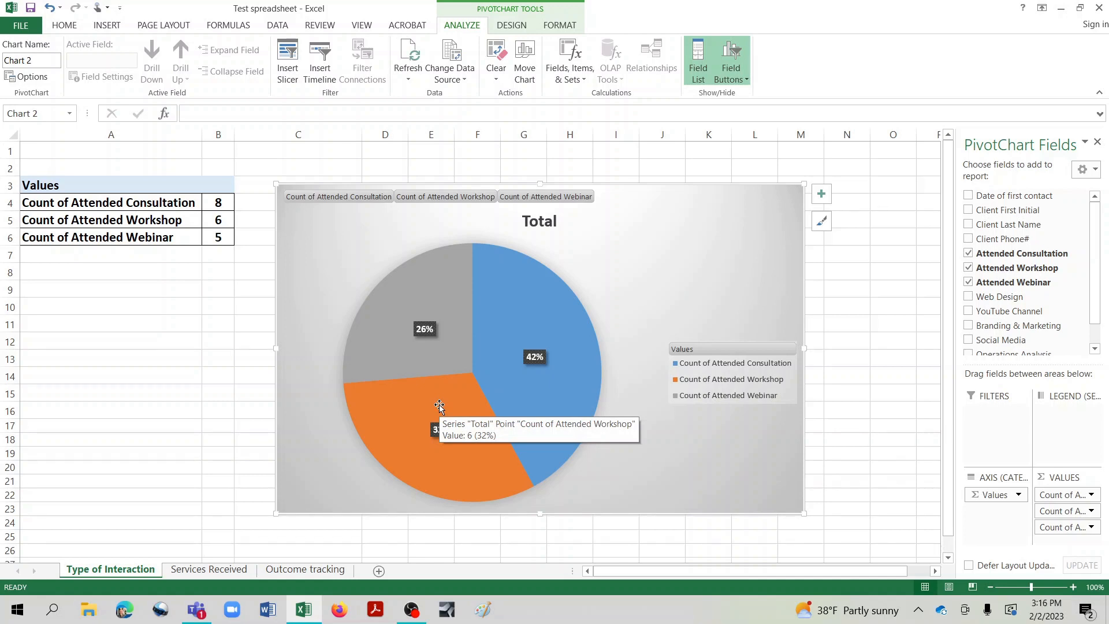
click(334, 570)
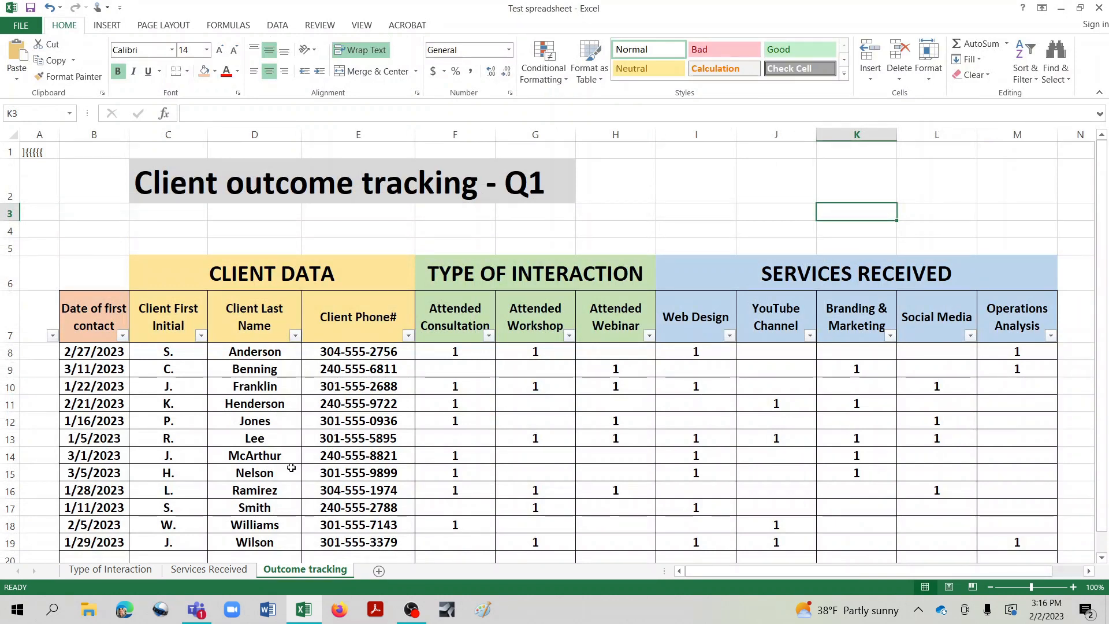
click(208, 570)
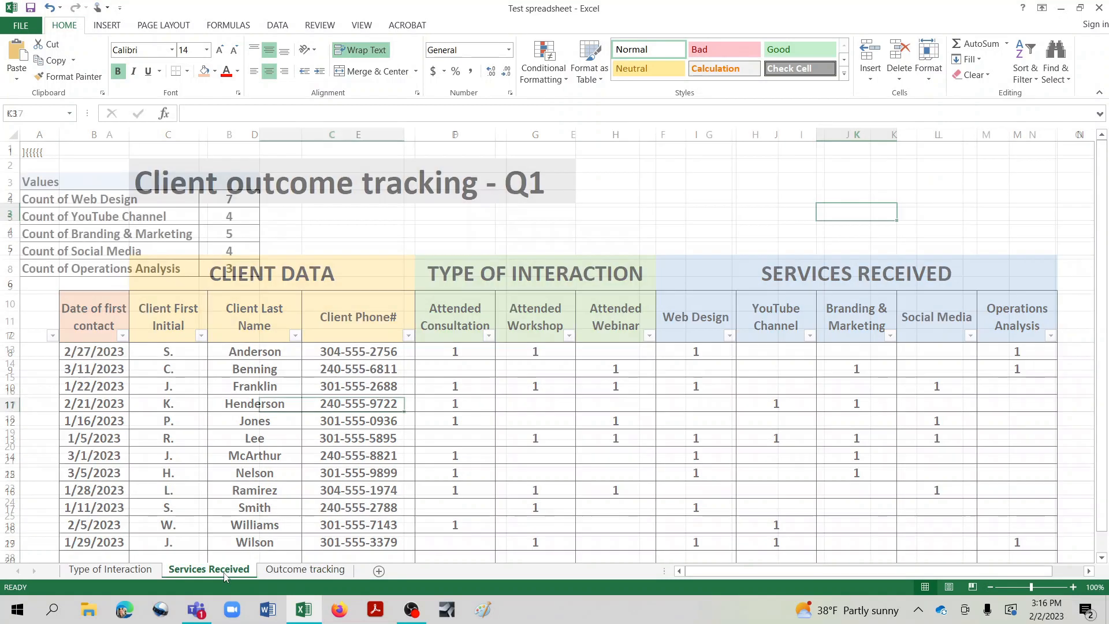
click(110, 570)
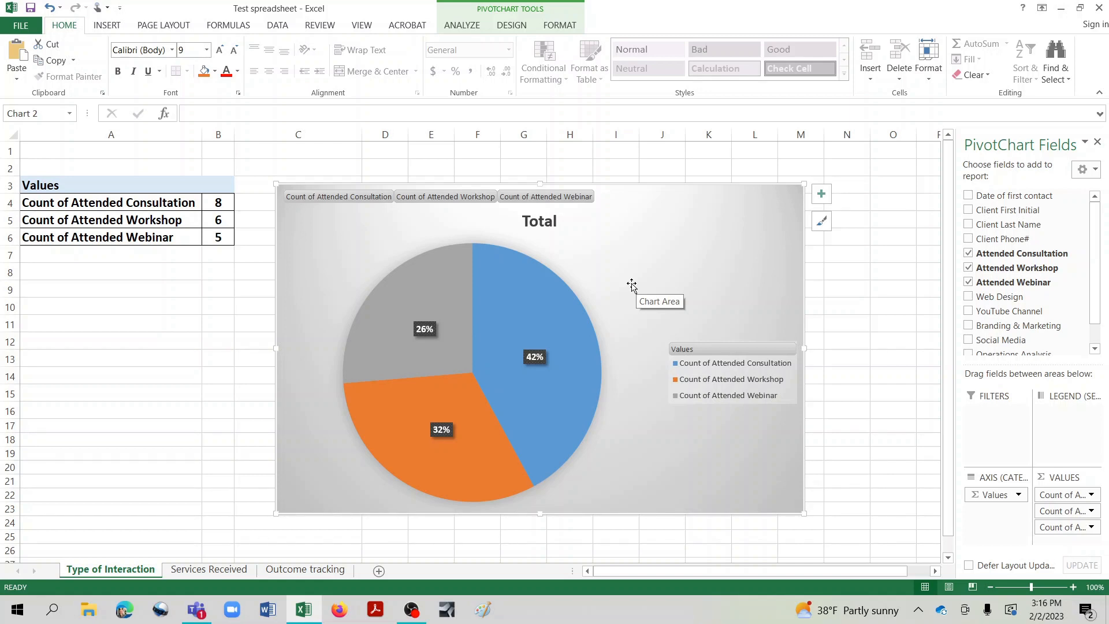
click(320, 570)
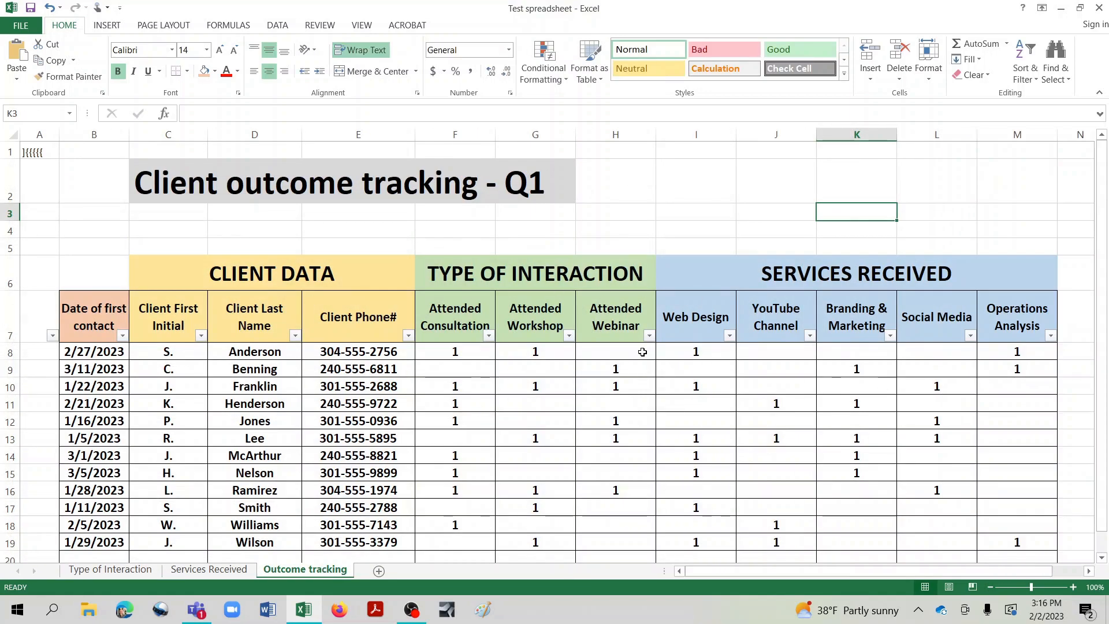